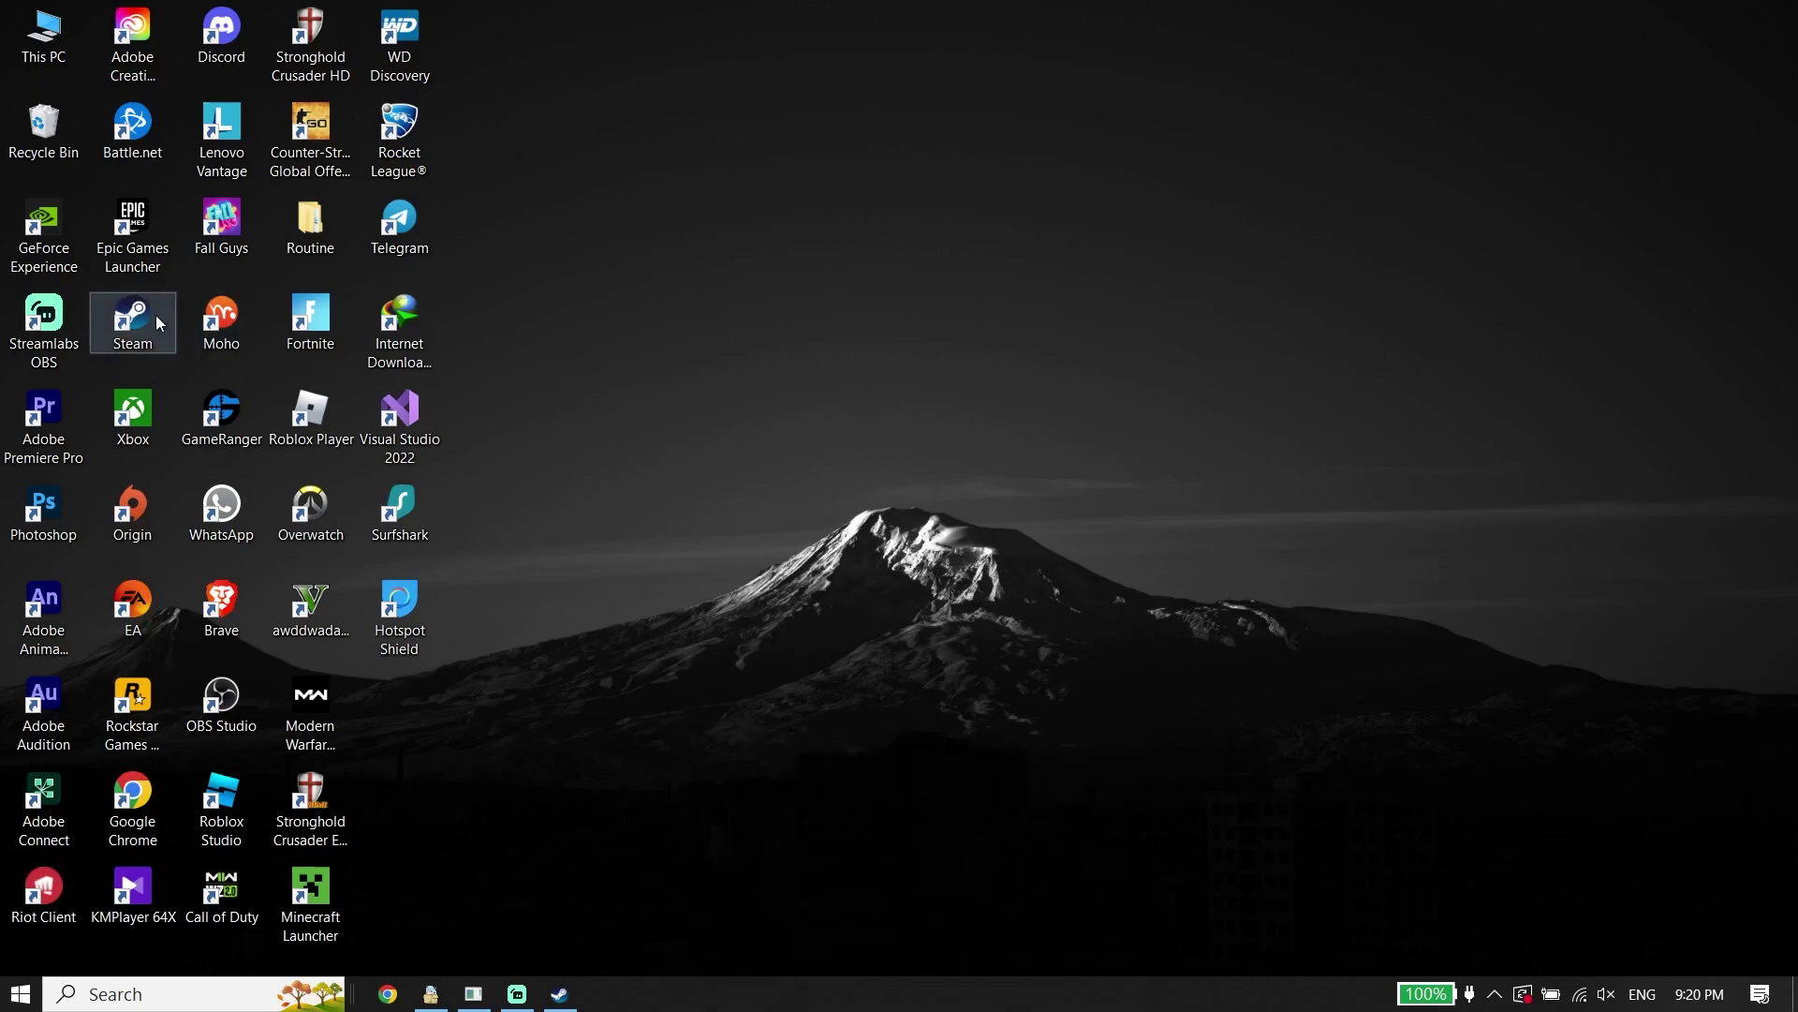
- Move the Steam and Origin shortcuts into a new desktop column and launch Steam
{"action": "left_click_drag", "start_coordinate": [149, 311], "coordinate": [505, 314]}
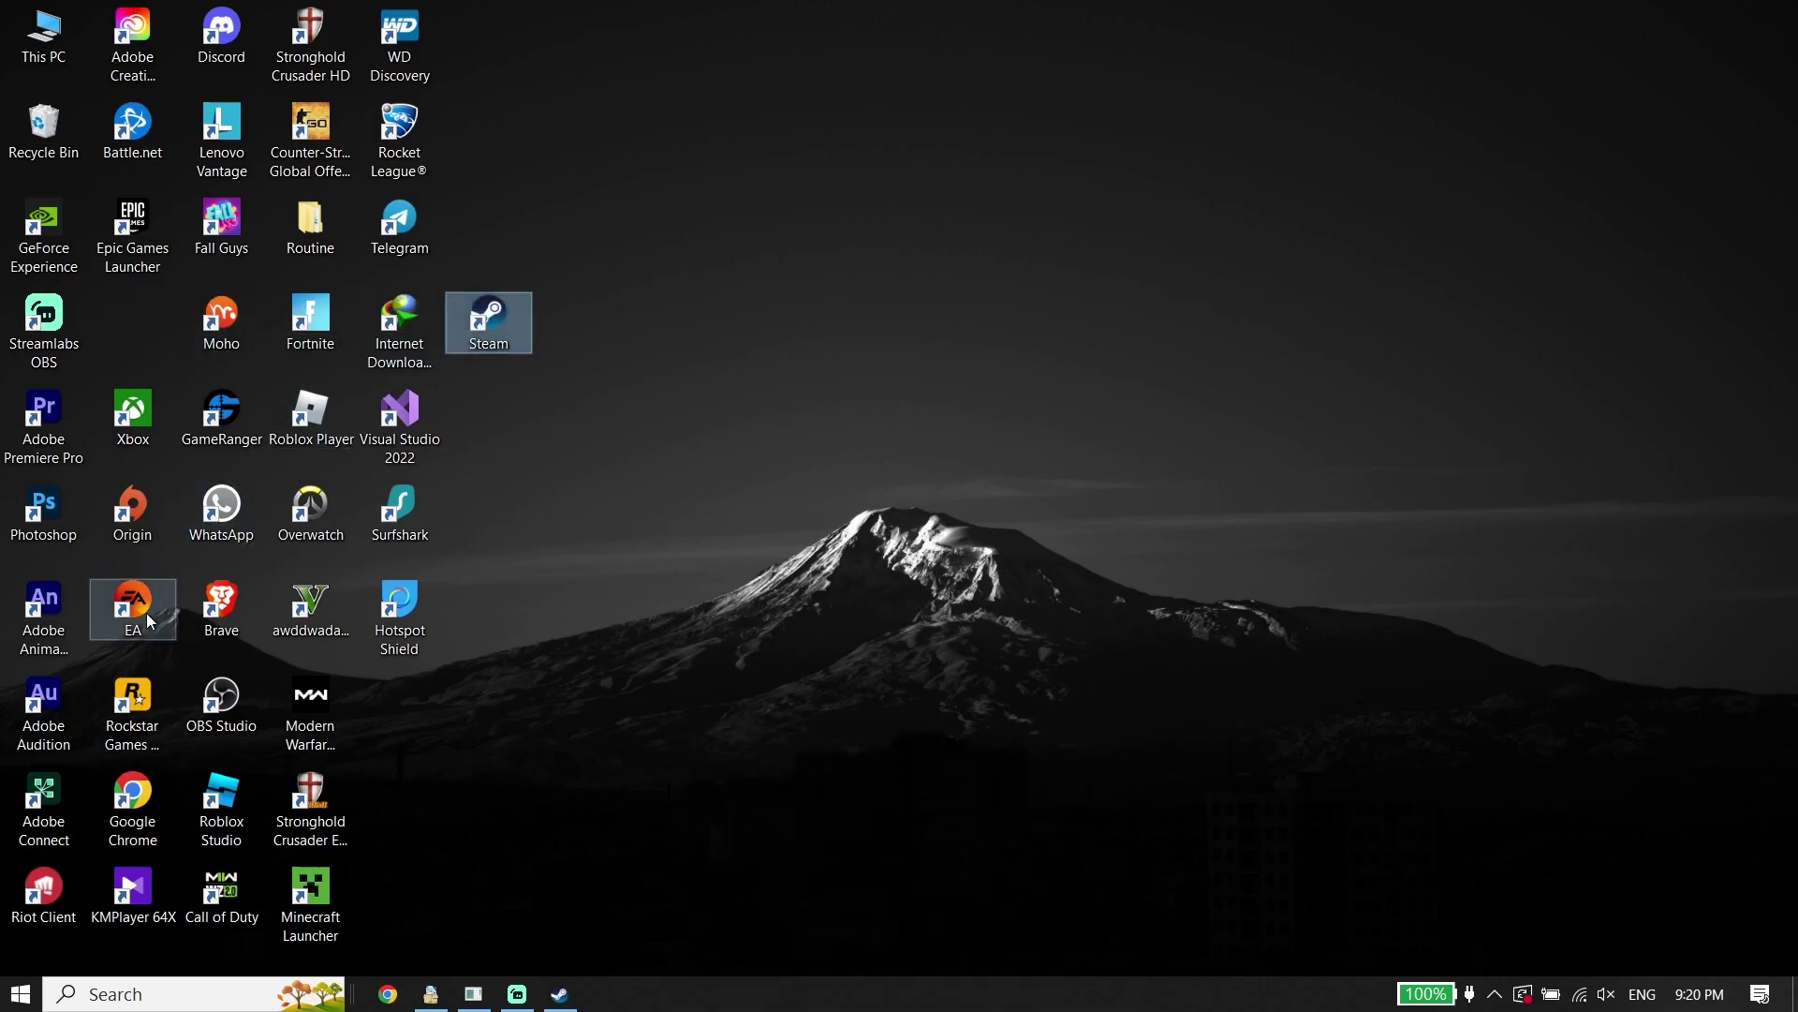
{"action": "left_click_drag", "start_coordinate": [126, 532], "coordinate": [565, 336]}
{"action": "double_click", "coordinate": [476, 352]}
- Open Grand Theft Auto V's Steam properties on the Installed Files page (109.42 GB on E:)
{"action": "mouse_move", "coordinate": [234, 59]}
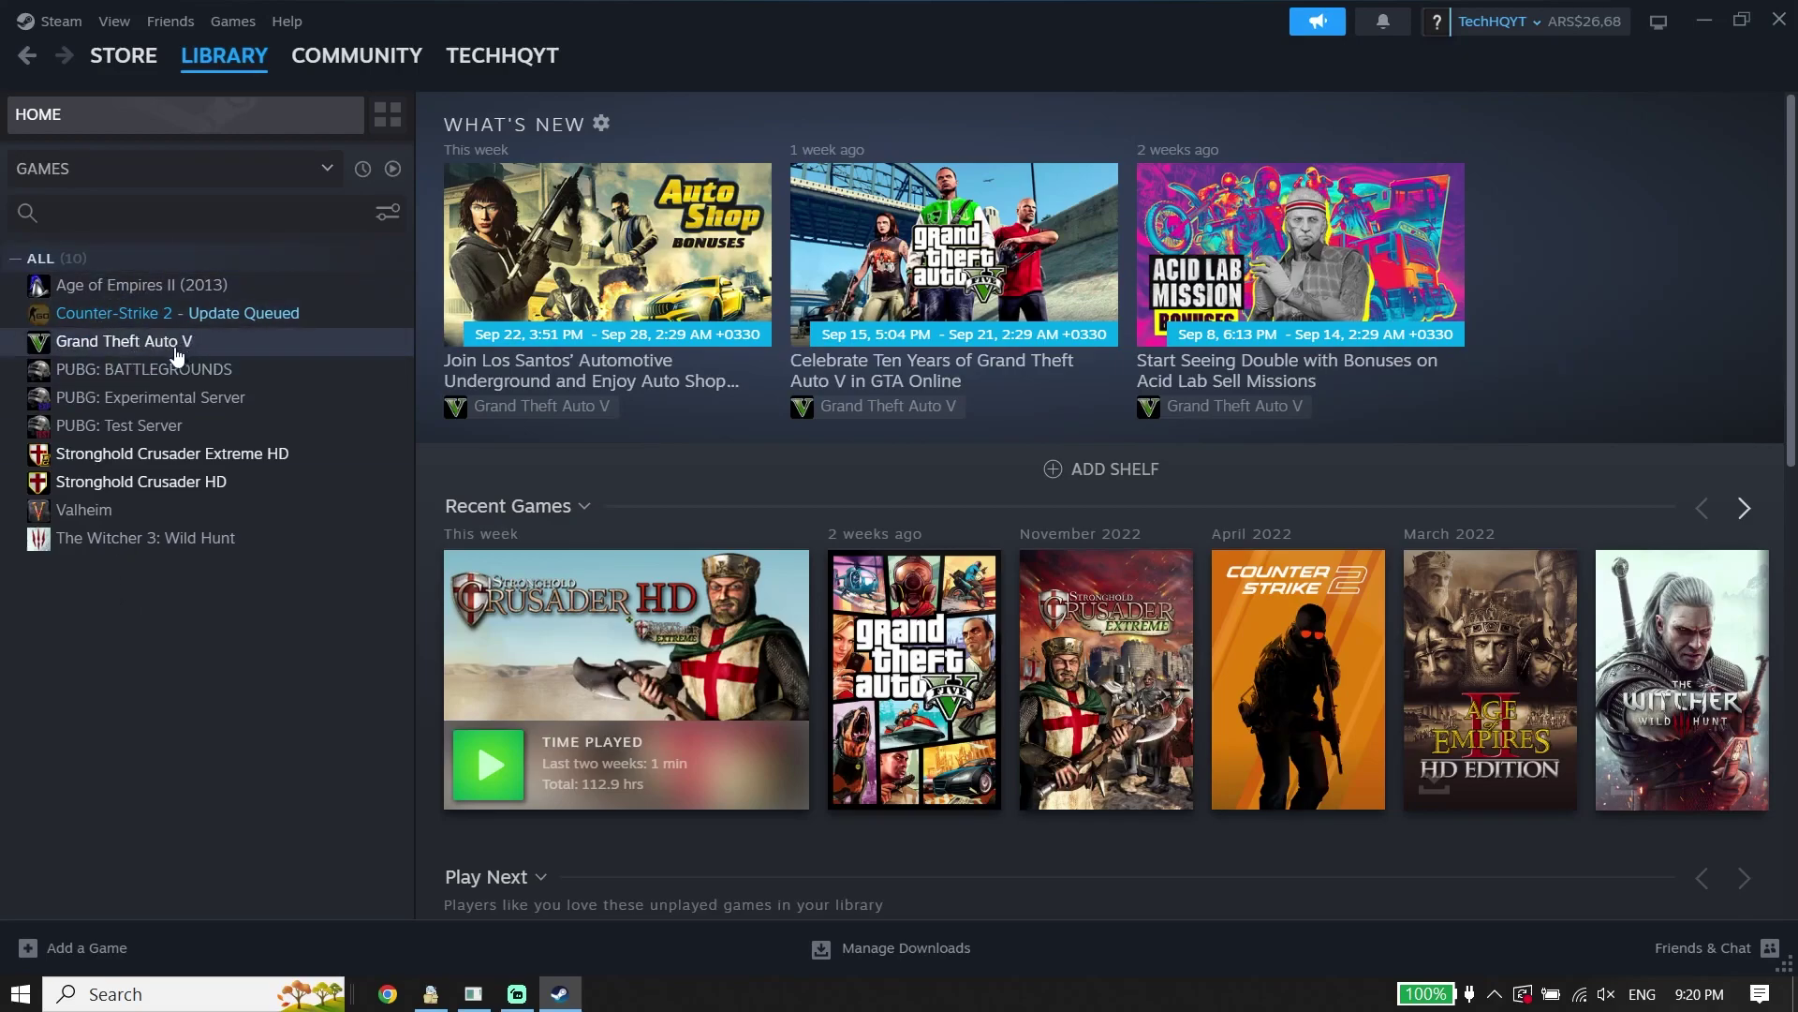
{"action": "right_click", "coordinate": [133, 345]}
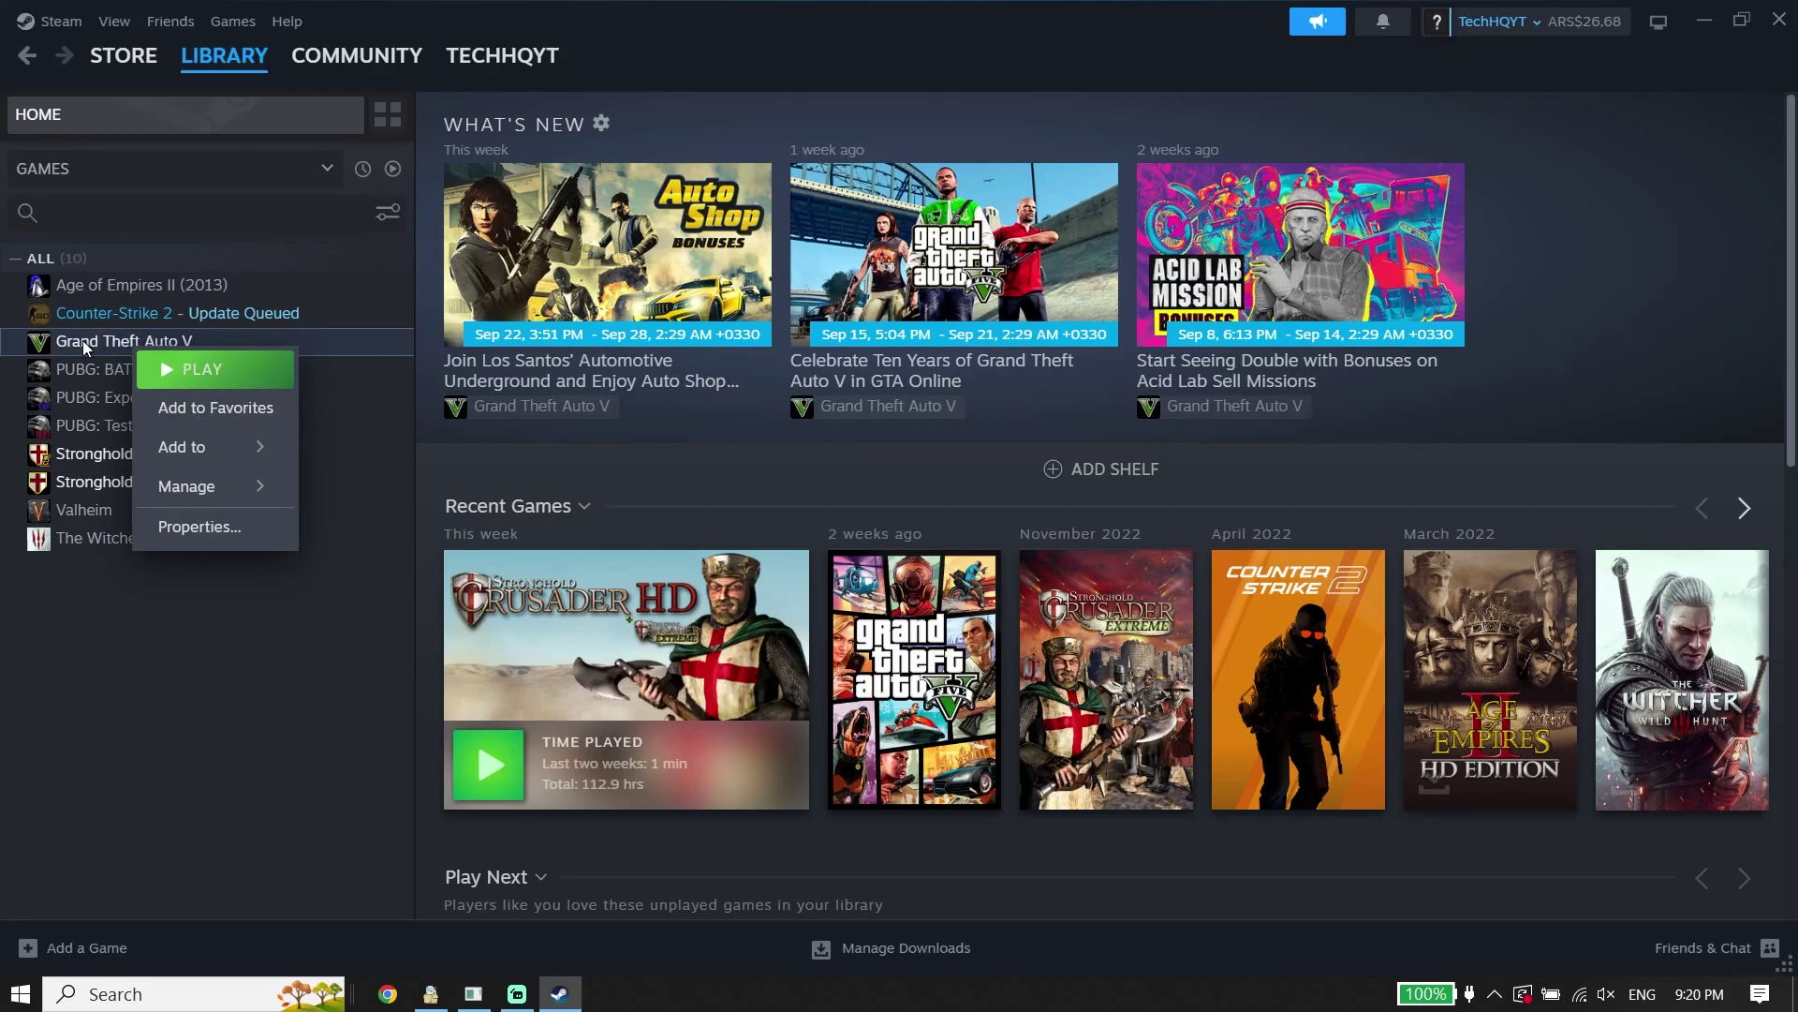
{"action": "left_click", "coordinate": [149, 529]}
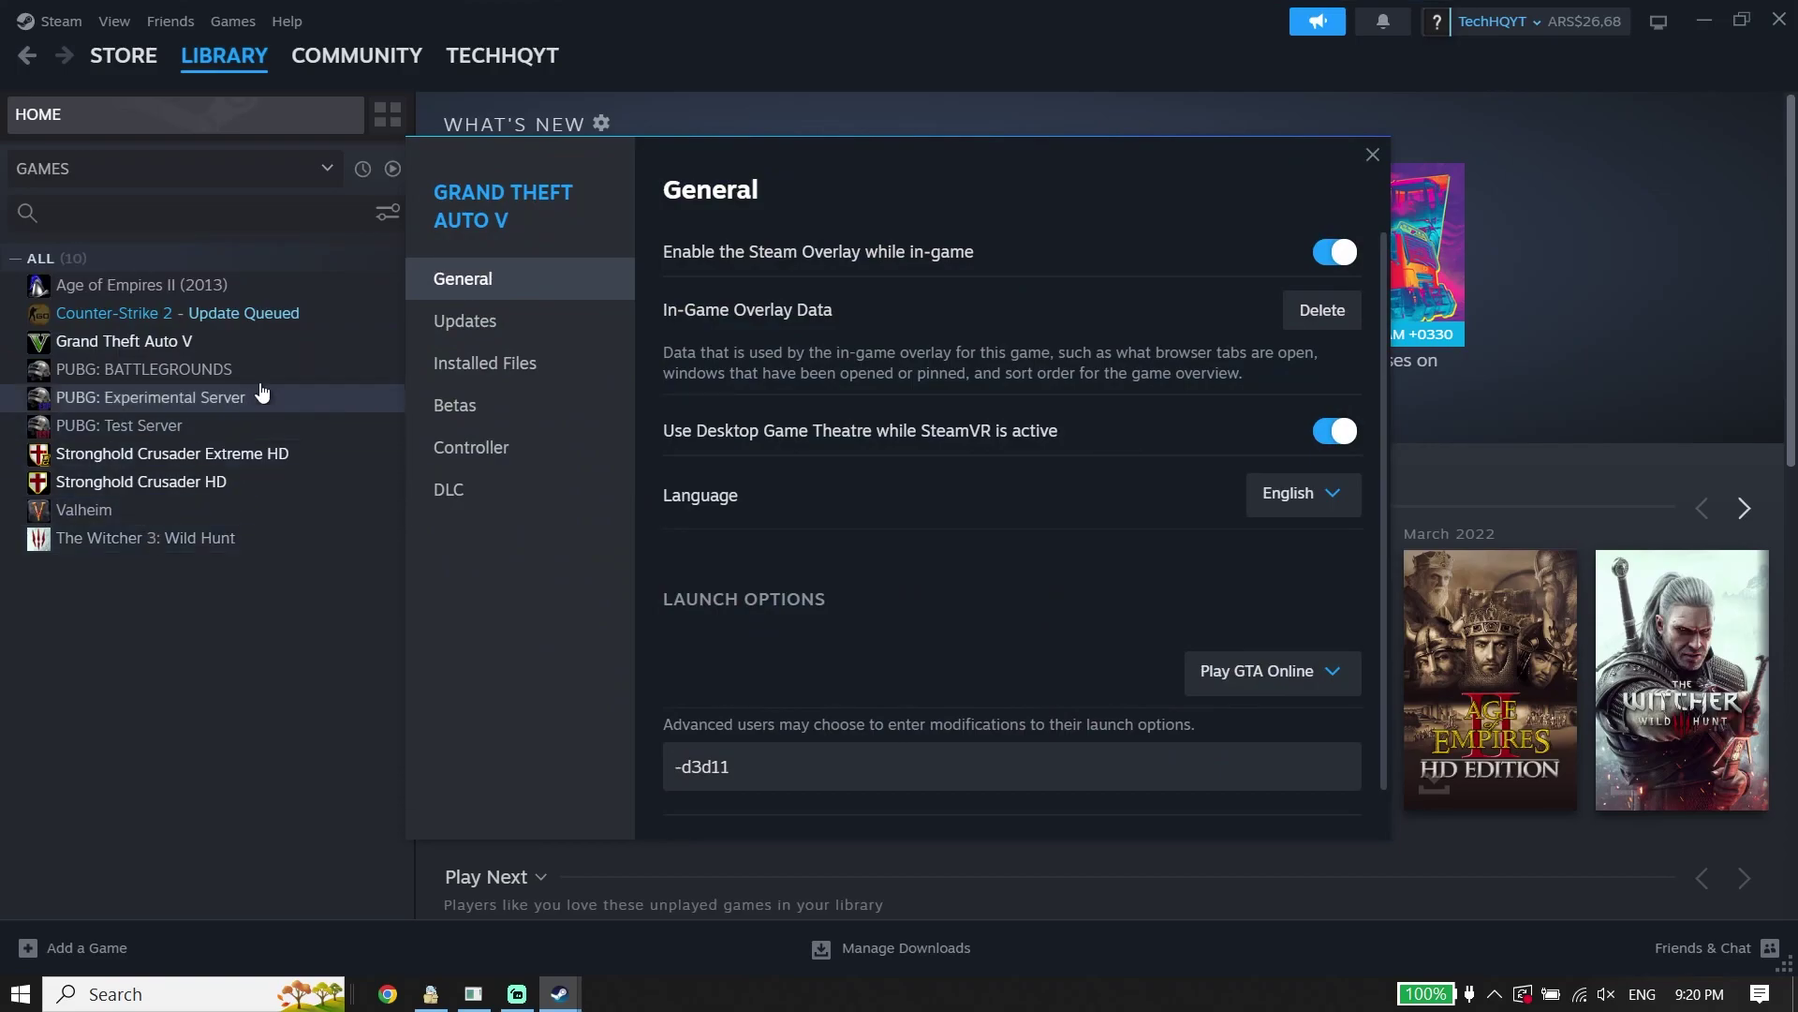
{"action": "left_click", "coordinate": [442, 375]}
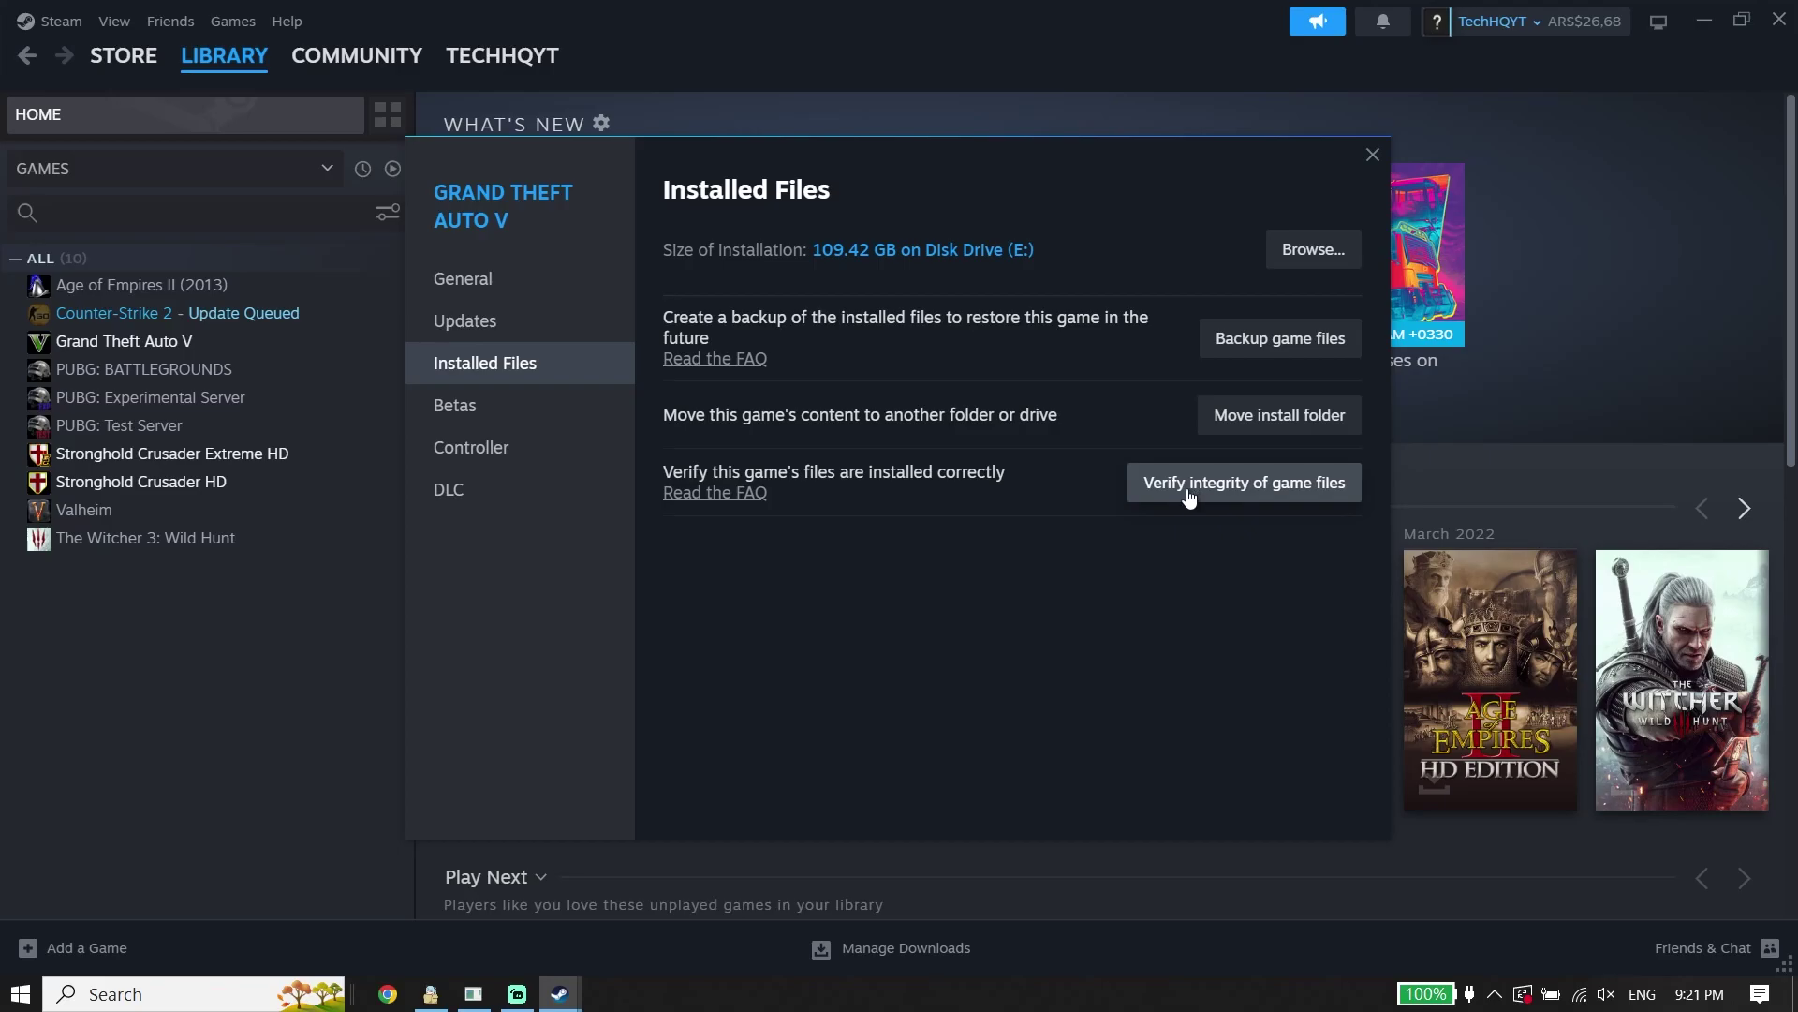
- Replace Grand Theft Auto V's existing launch options with -d3d11 on the General page
{"action": "left_click", "coordinate": [513, 293]}
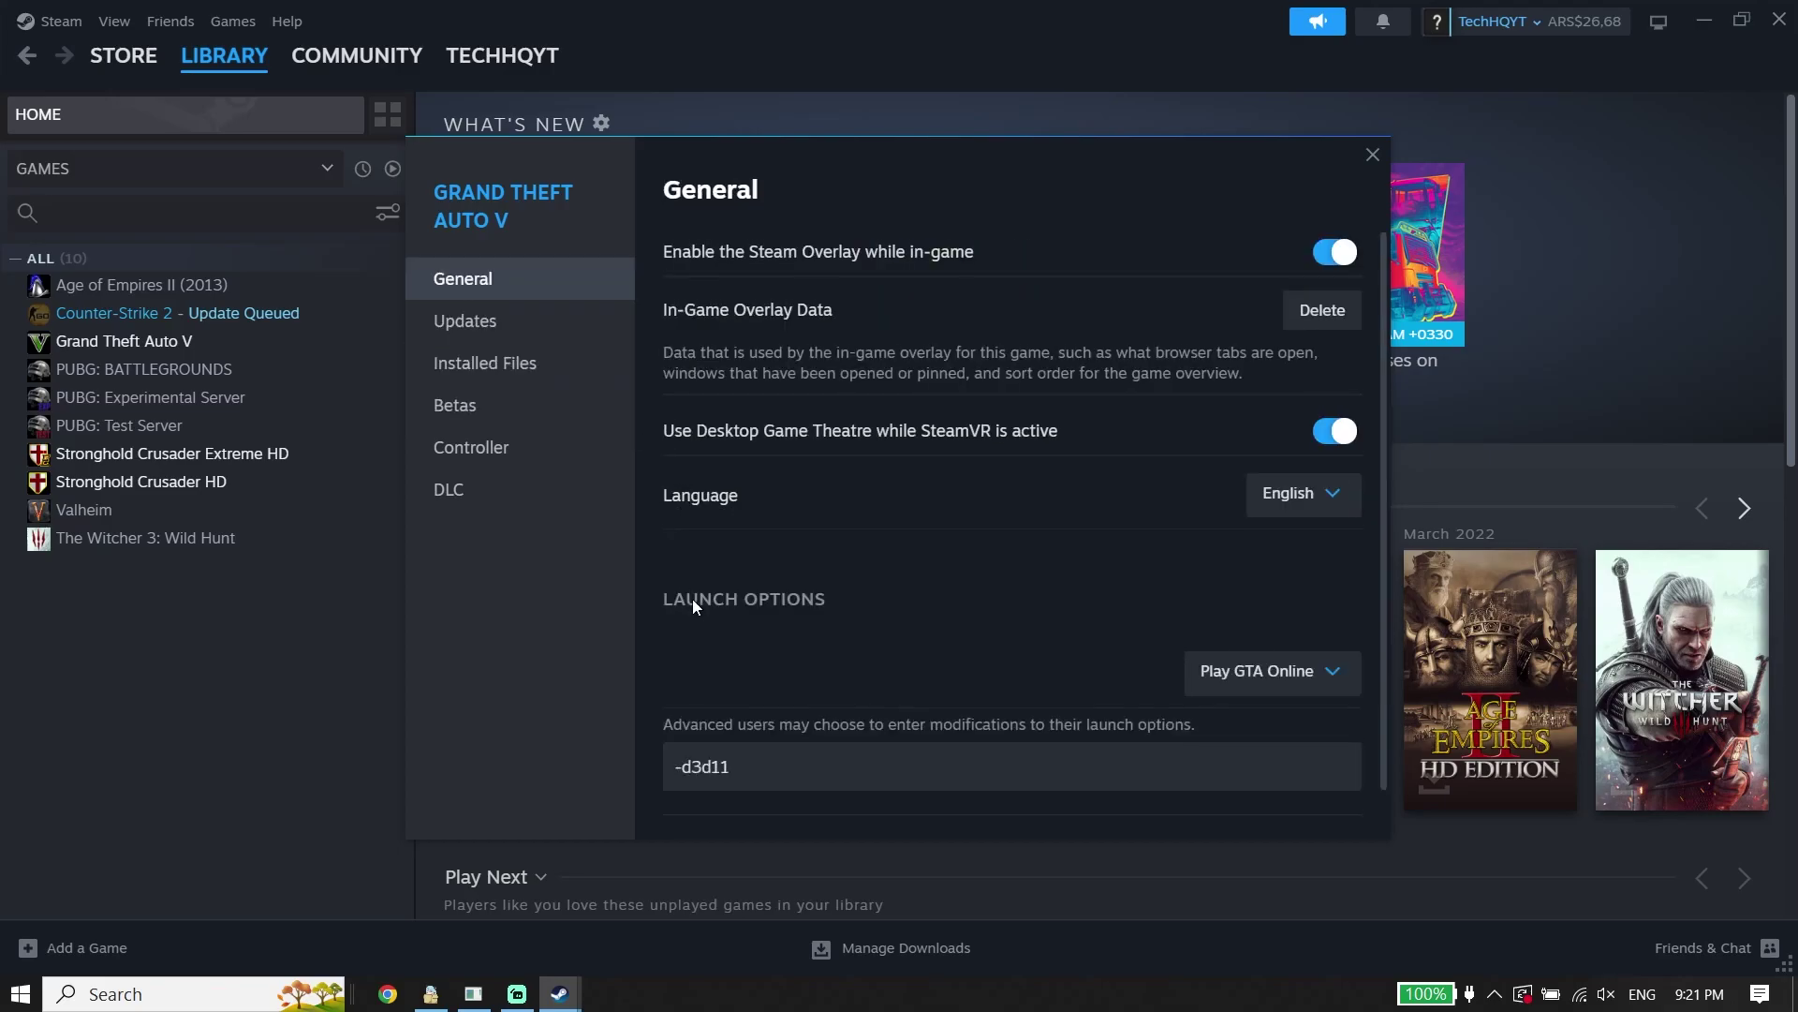
{"action": "scroll", "coordinate": [693, 599], "scroll_direction": "down", "scroll_amount": 1}
{"action": "left_click_drag", "start_coordinate": [740, 716], "coordinate": [641, 710]}
{"action": "key", "text": "BackSpace"}
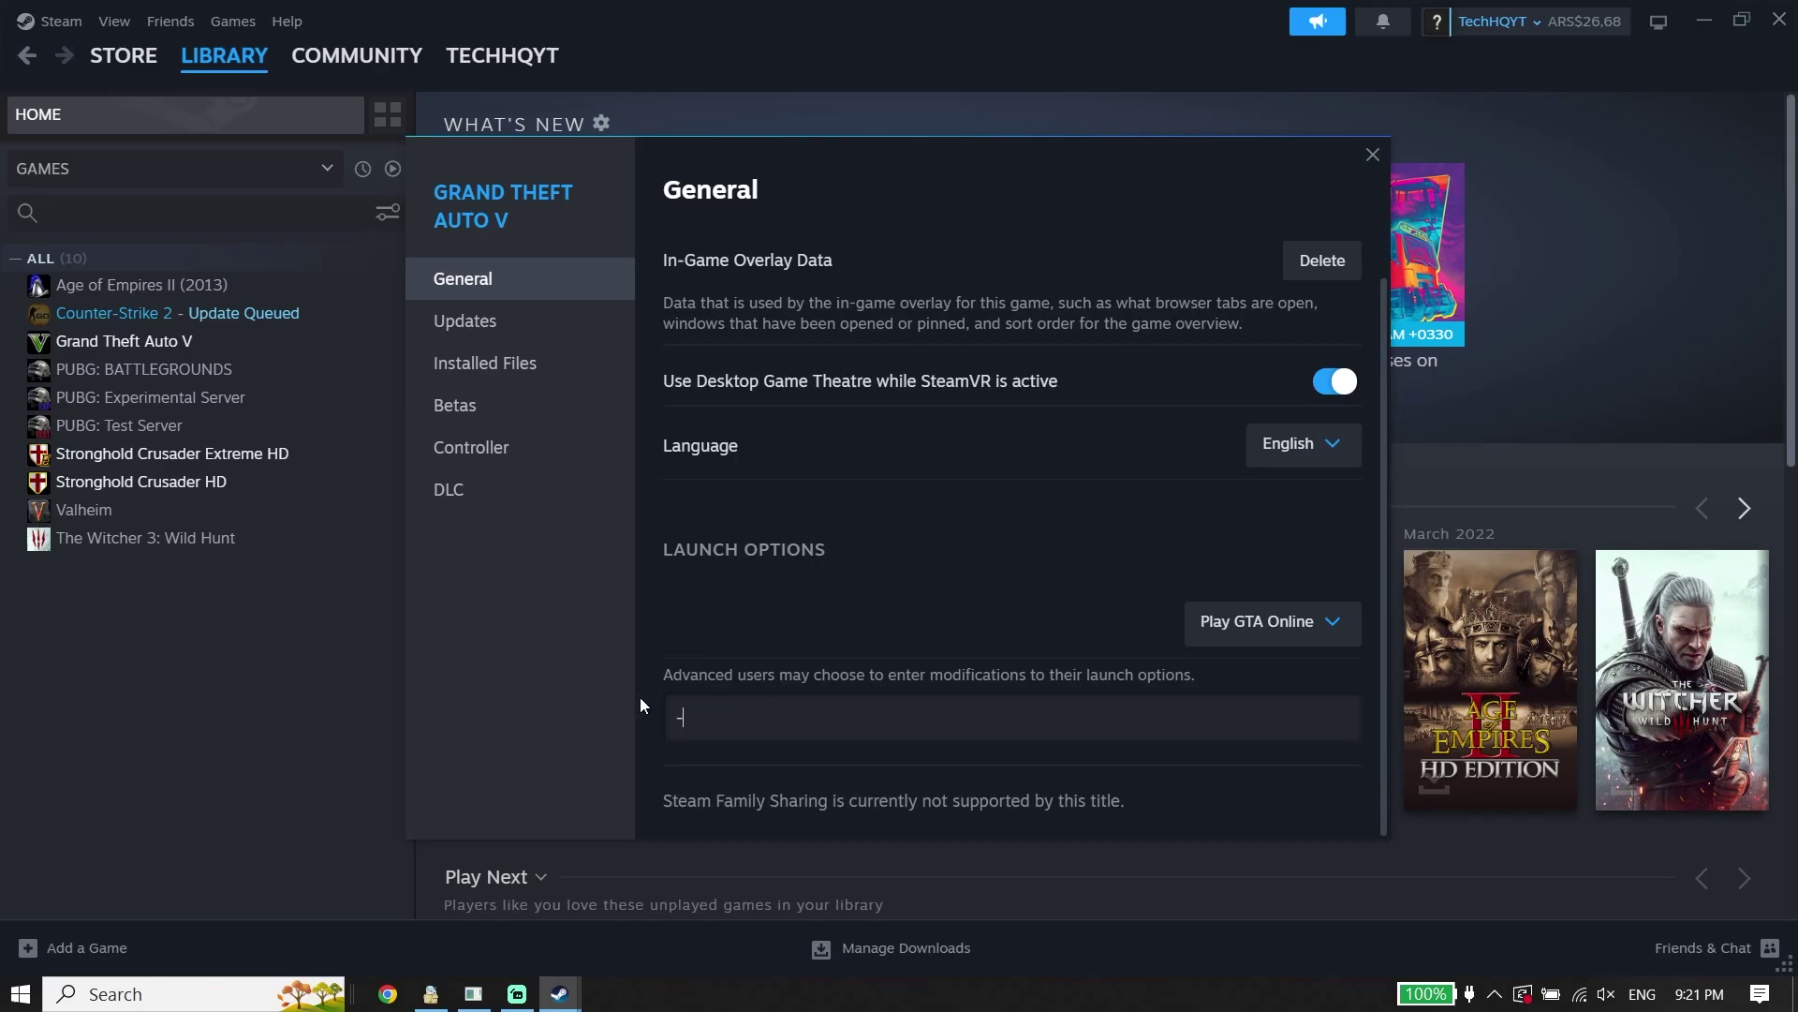
{"action": "type", "text": "-d3d11"}
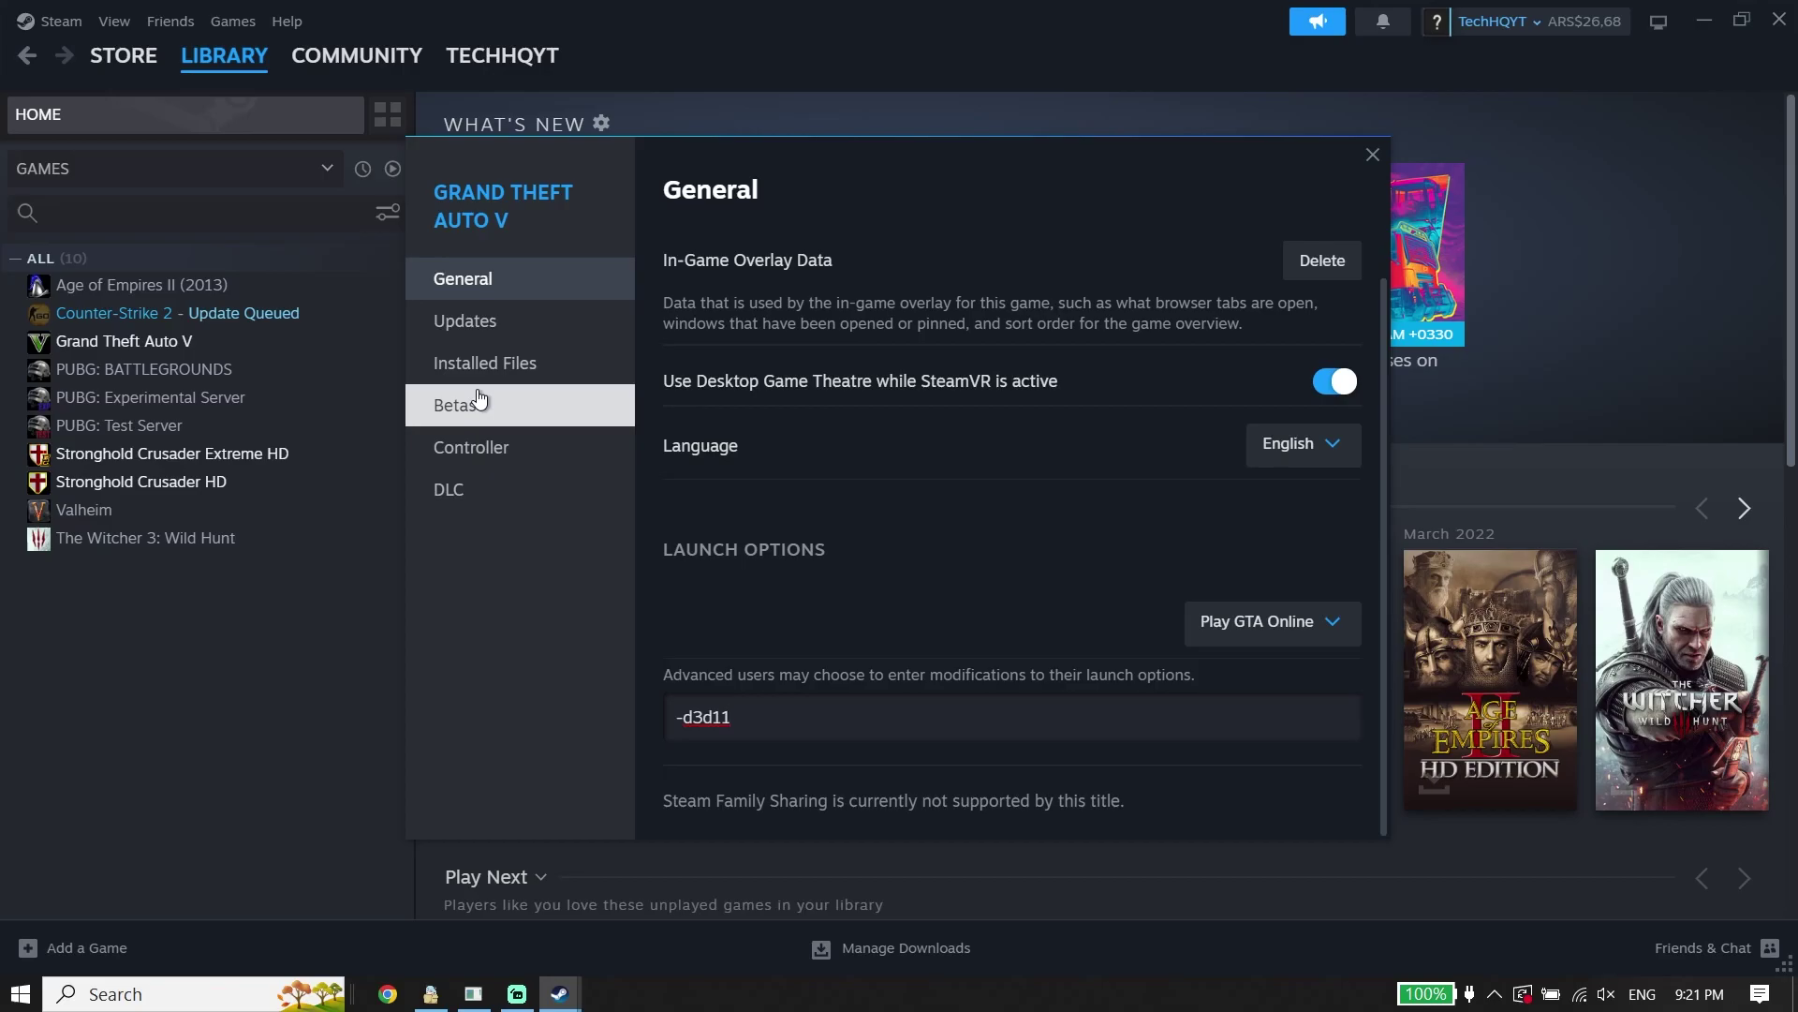
- Close the game properties, minimize Steam, return both shortcuts, and open Windows Defender Firewall
{"action": "left_click", "coordinate": [1372, 154]}
{"action": "left_click", "coordinate": [1703, 20]}
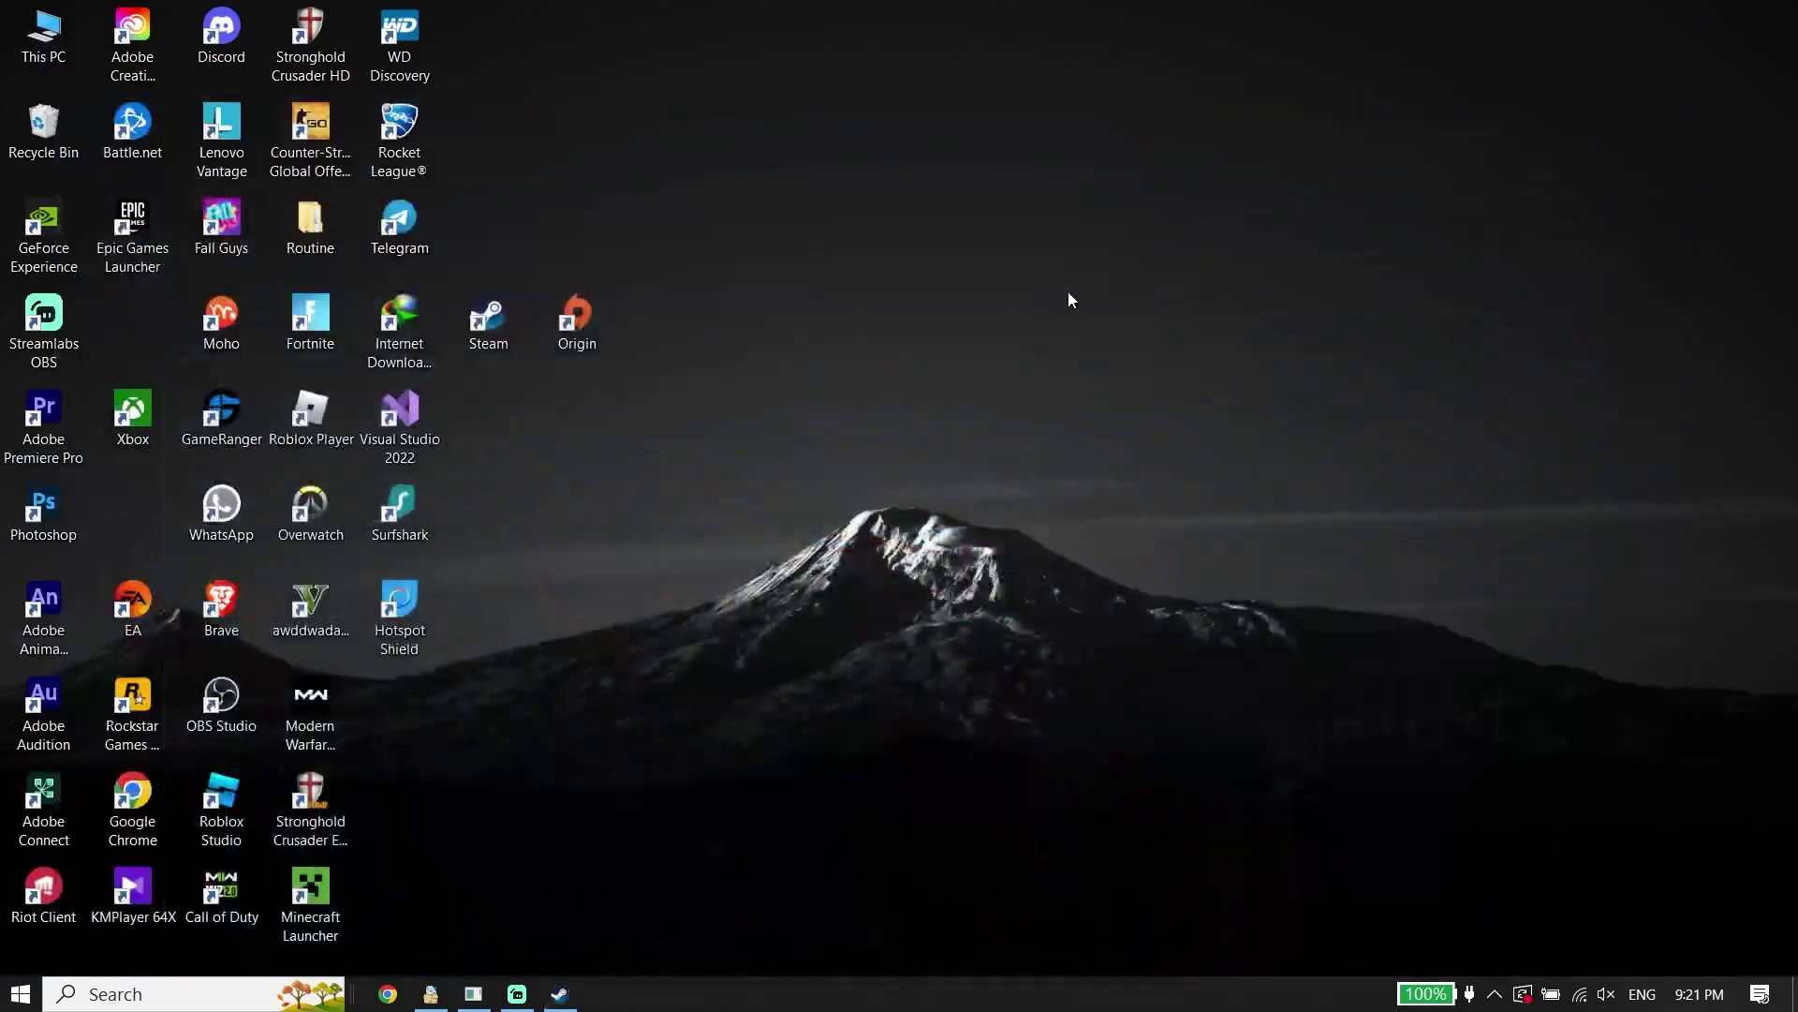
{"action": "left_click_drag", "start_coordinate": [485, 353], "coordinate": [141, 351]}
{"action": "left_click_drag", "start_coordinate": [584, 355], "coordinate": [136, 514]}
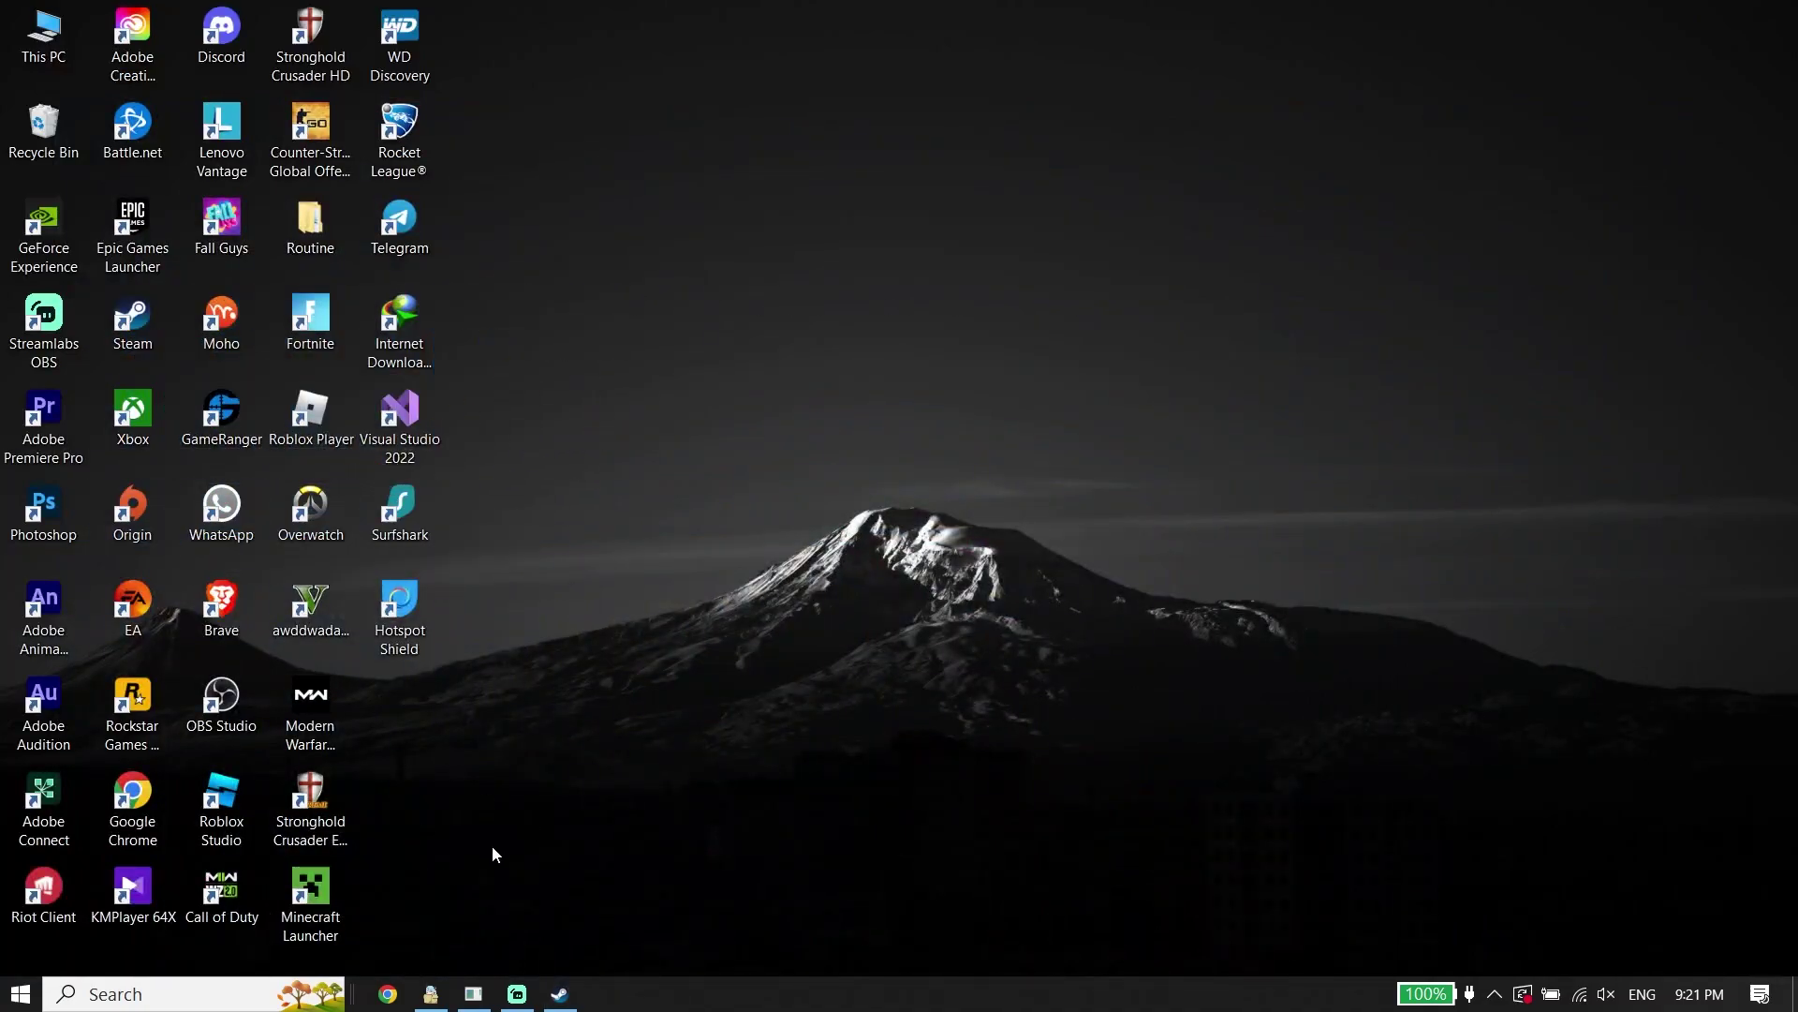
{"action": "left_click", "coordinate": [178, 994]}
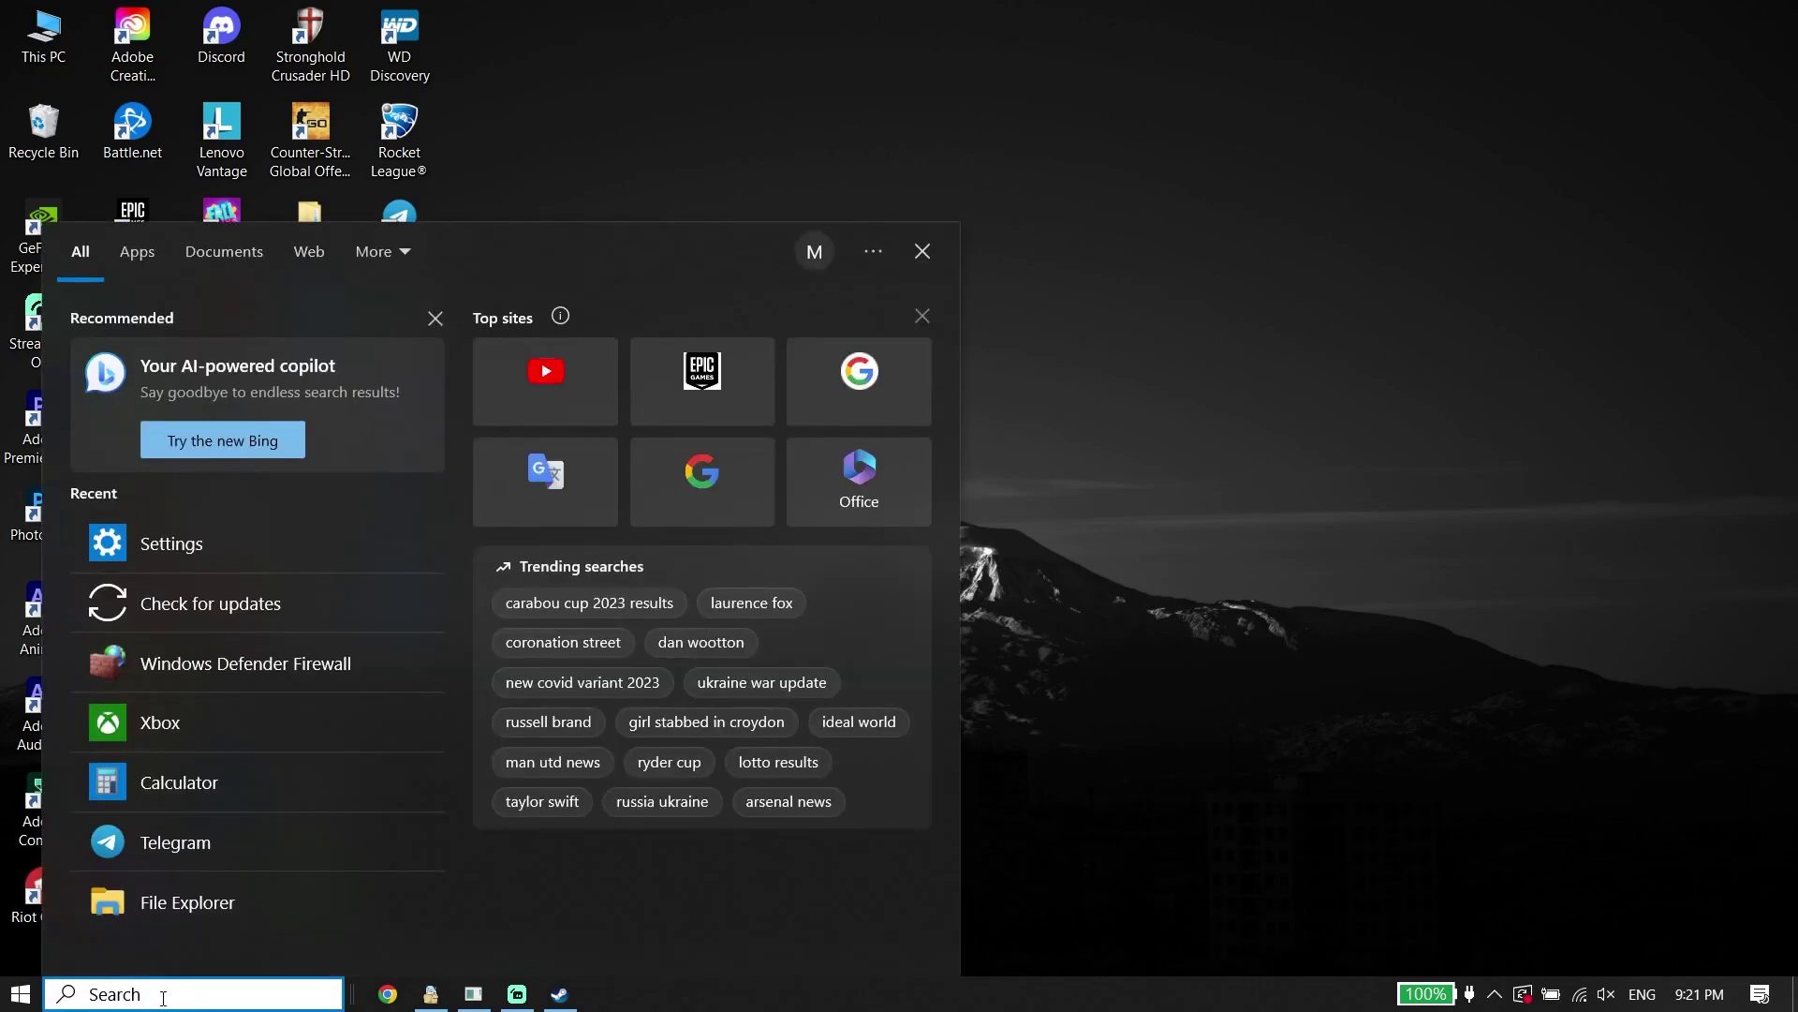
{"action": "left_click", "coordinate": [234, 661]}
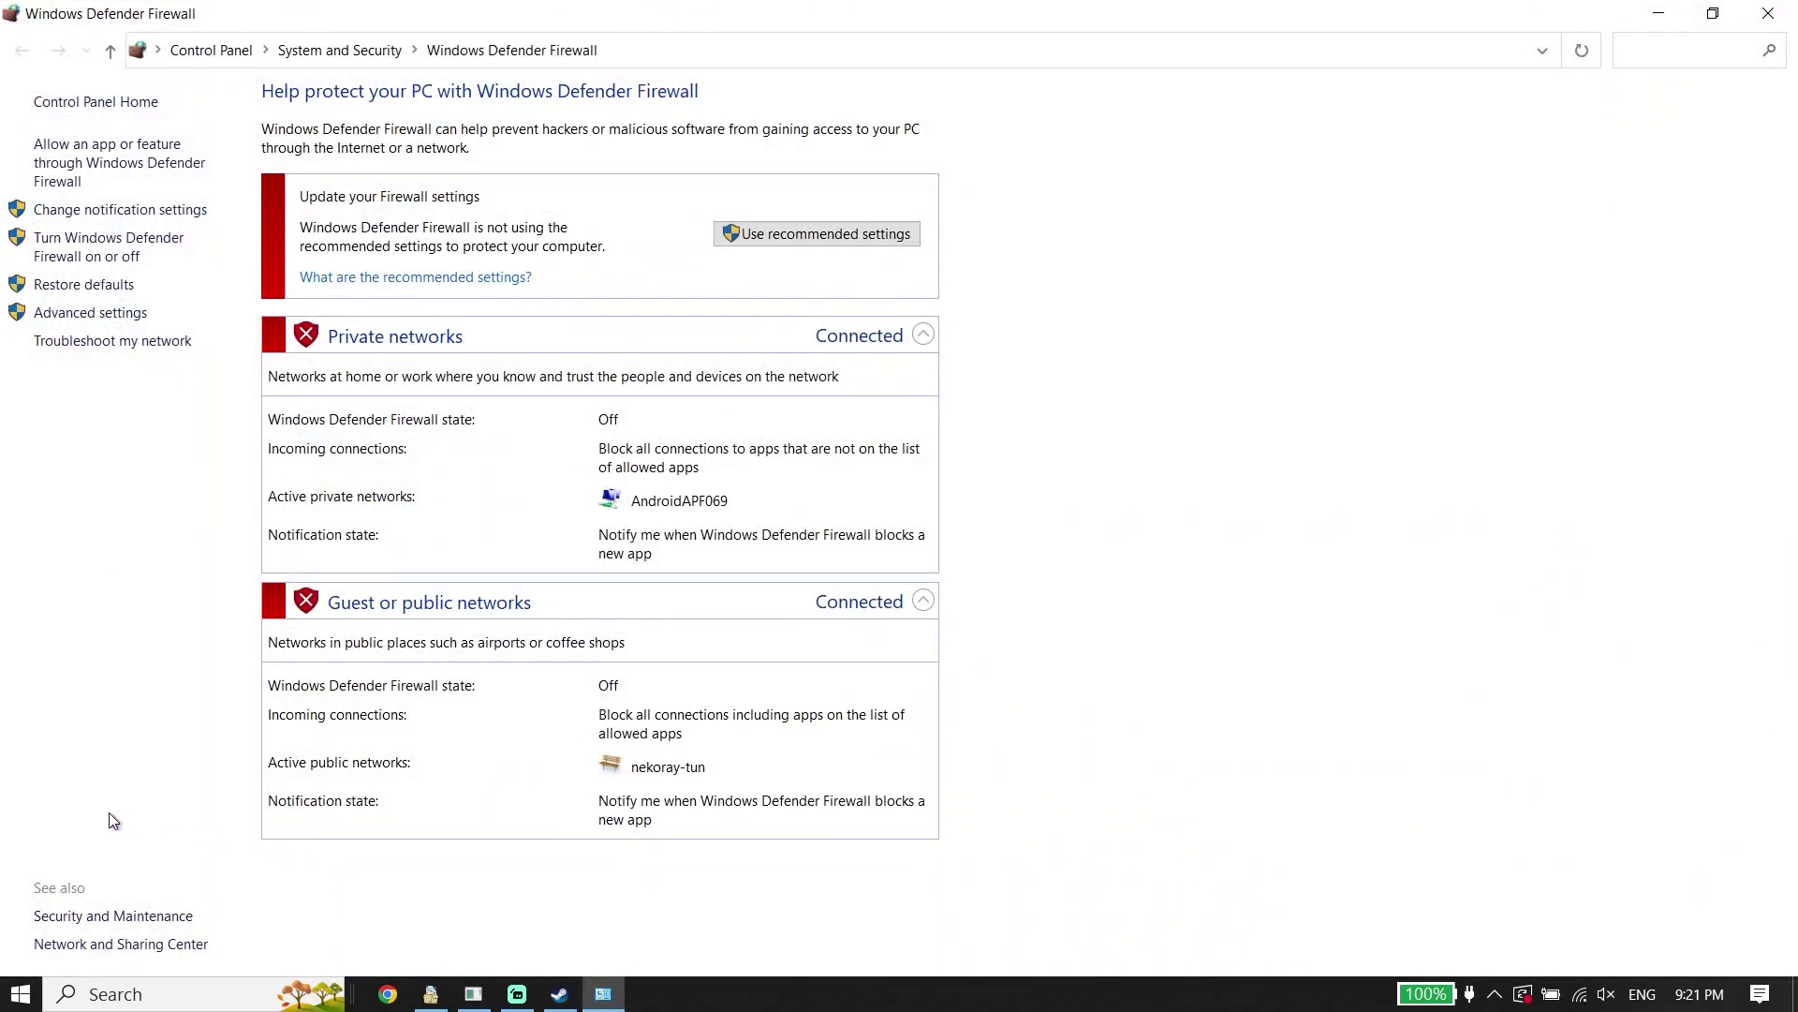
{"action": "left_click", "coordinate": [117, 161]}
{"action": "left_click", "coordinate": [1182, 167]}
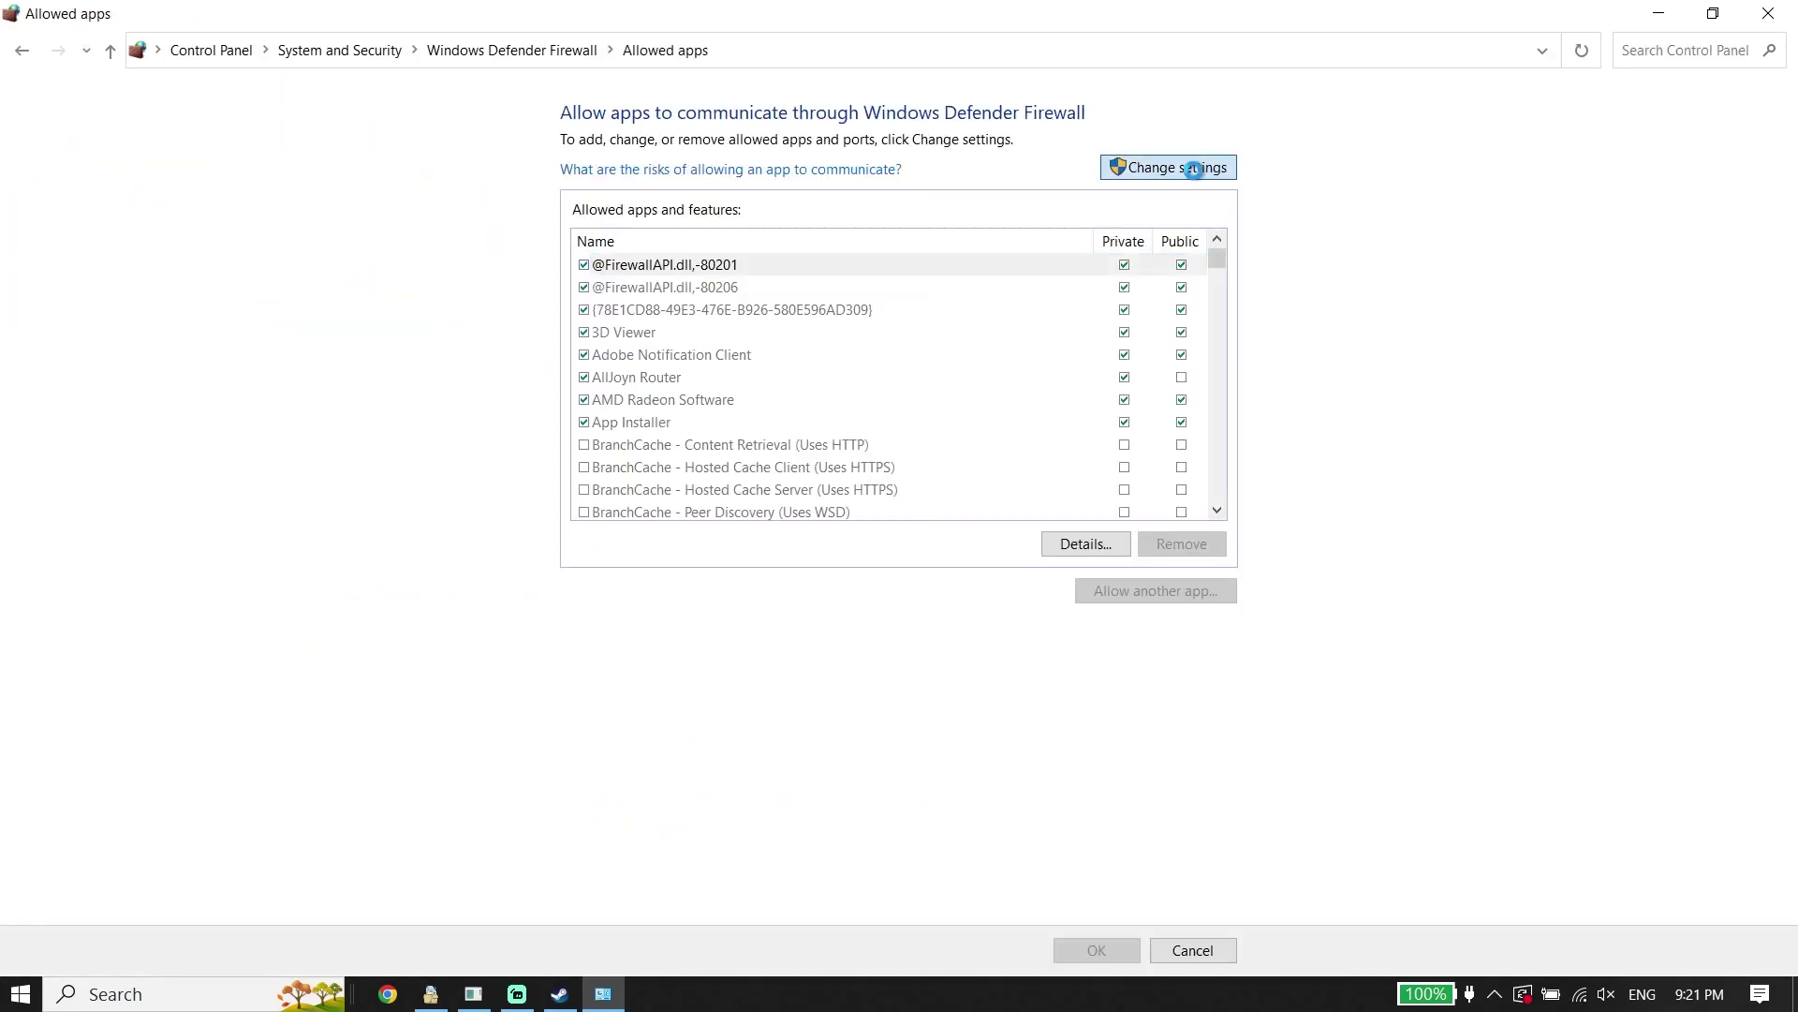
{"action": "left_click", "coordinate": [1158, 591]}
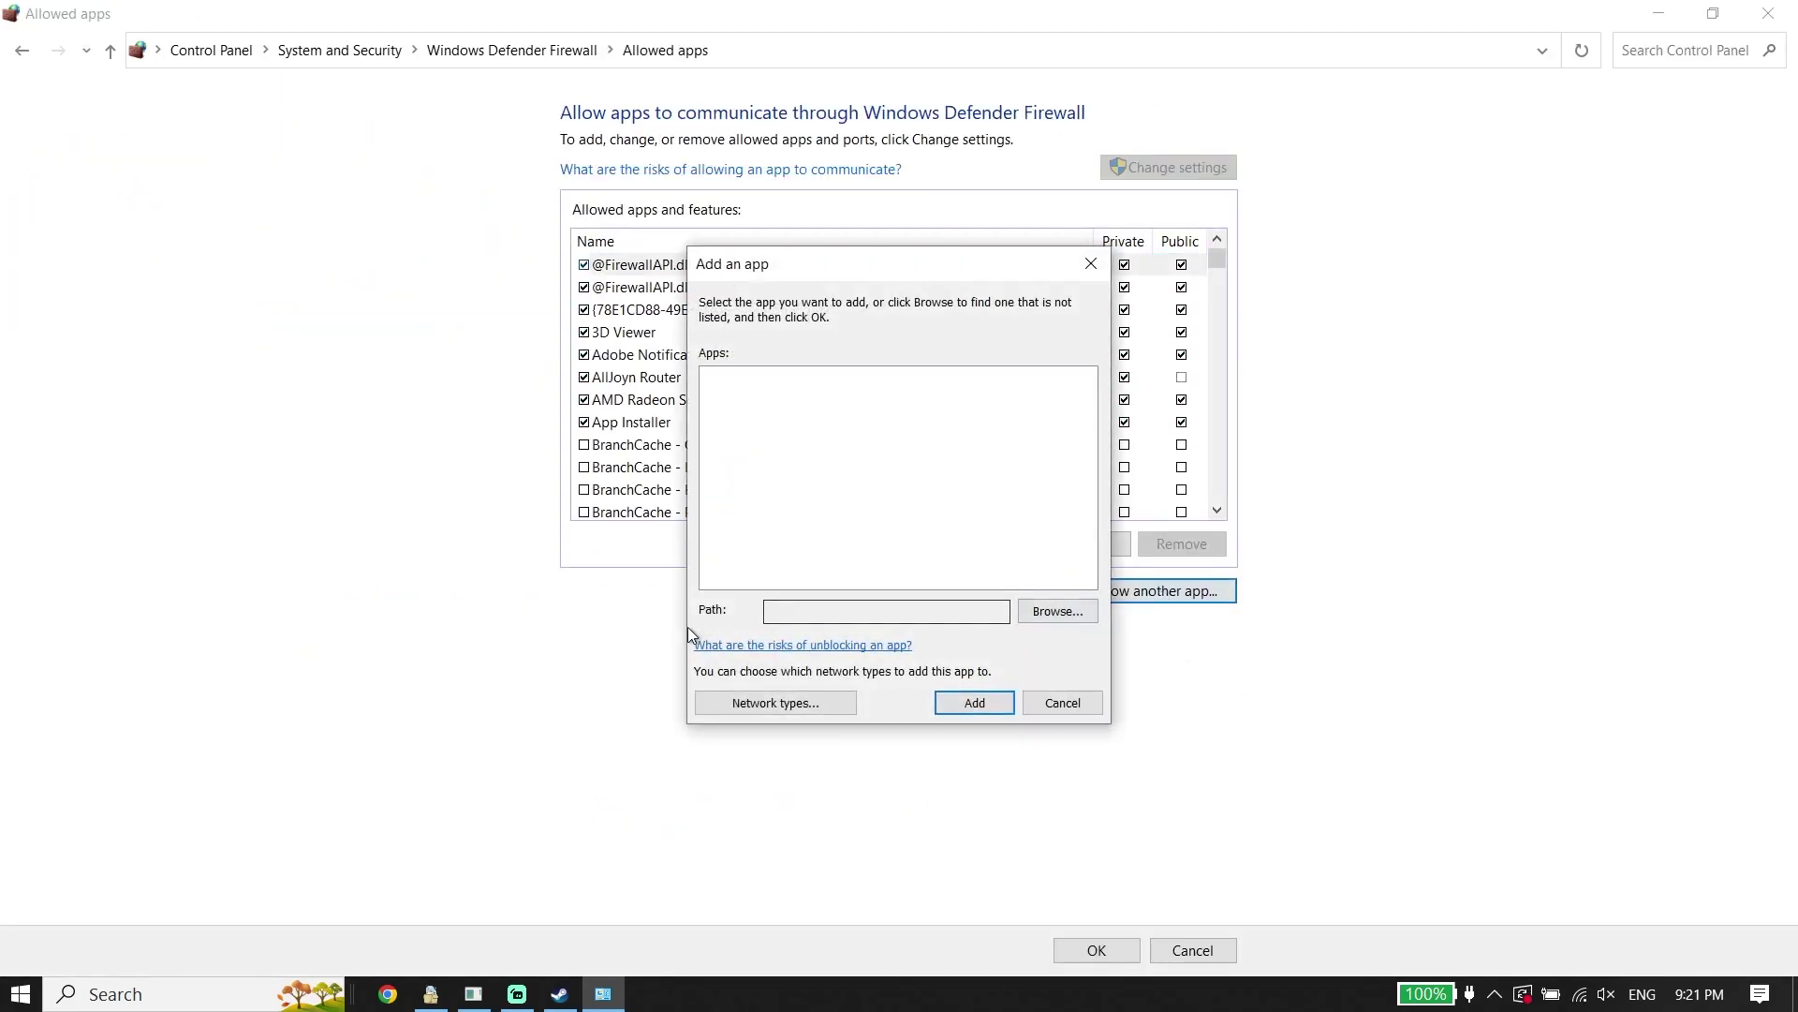
{"action": "left_click", "coordinate": [1074, 611]}
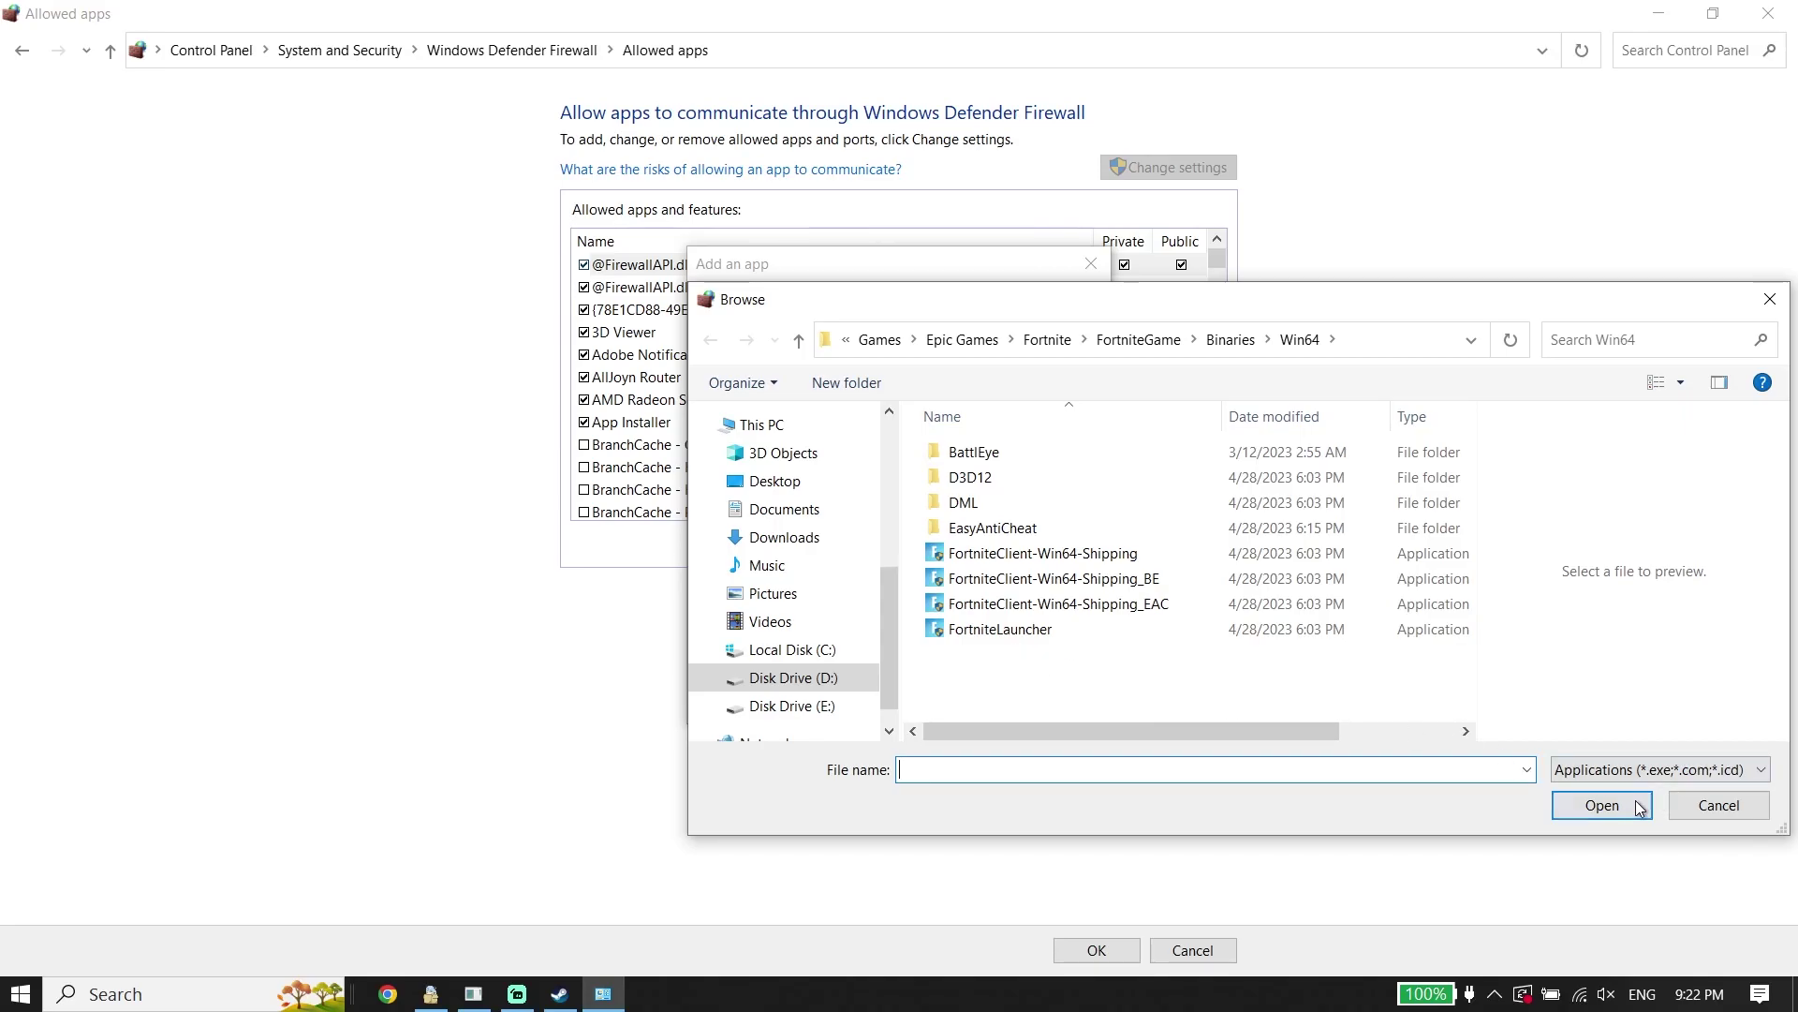
{"action": "left_click", "coordinate": [1677, 803]}
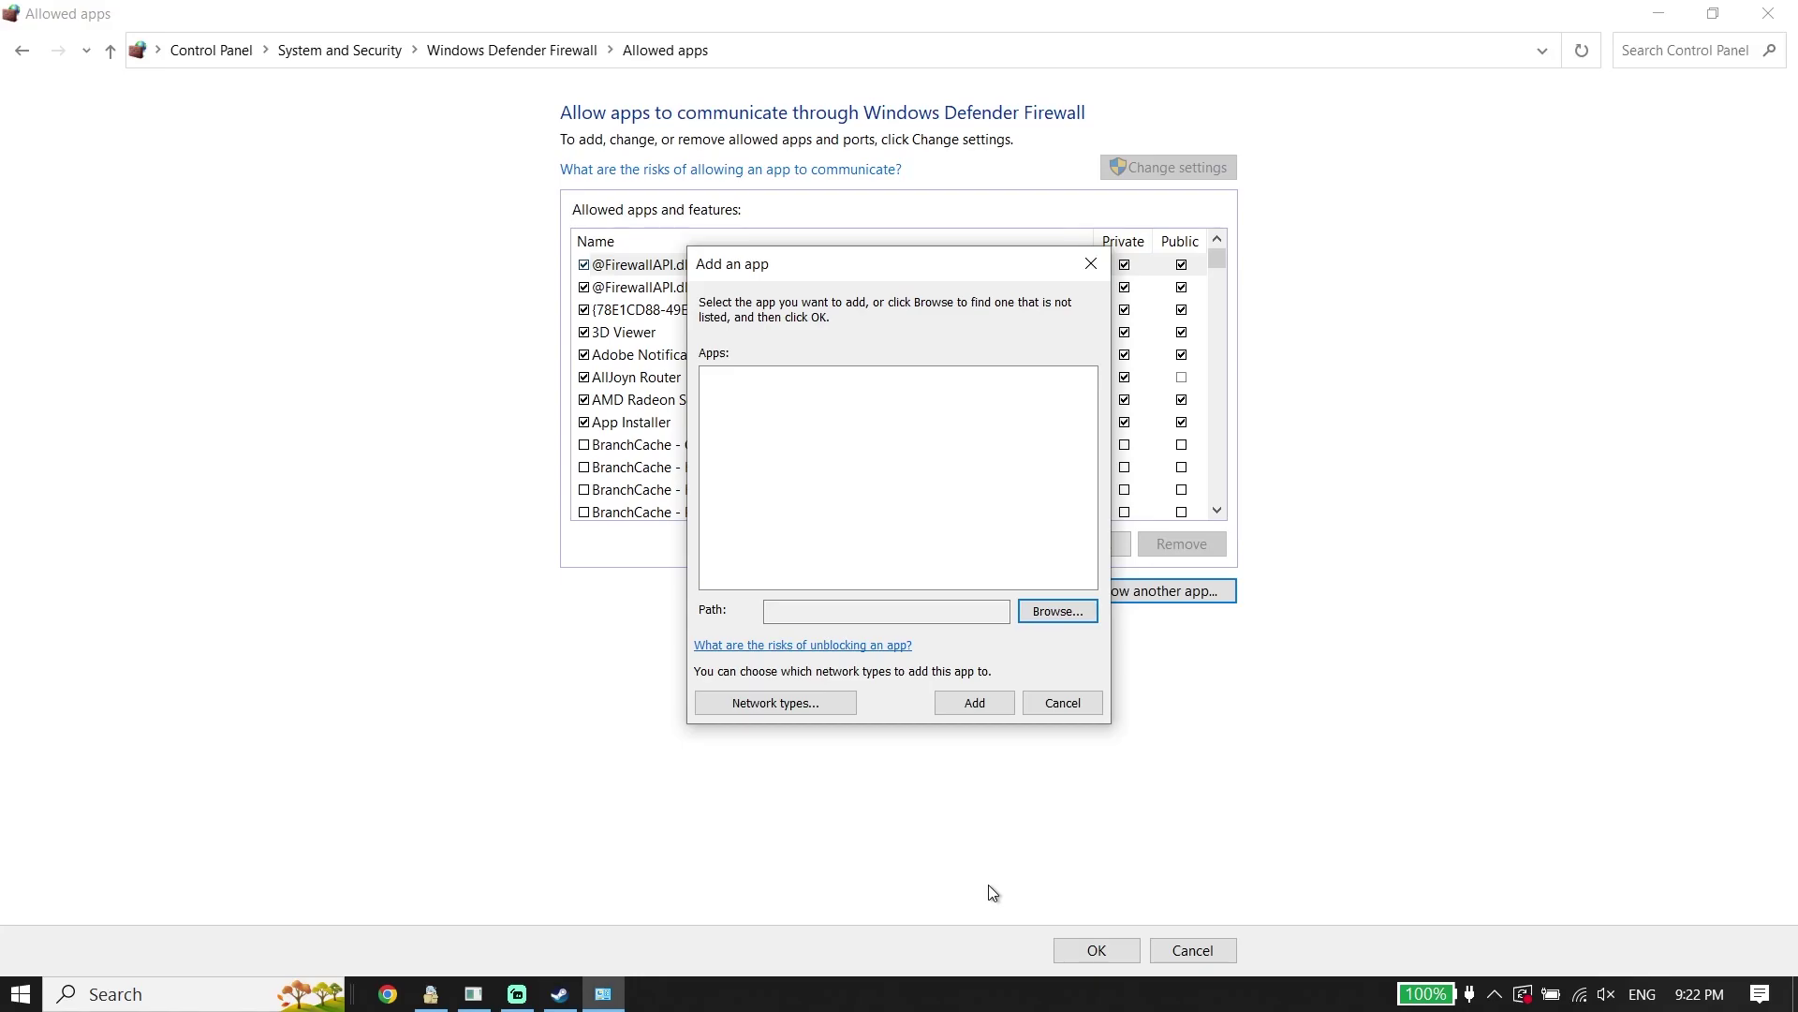
{"action": "left_click", "coordinate": [1072, 708]}
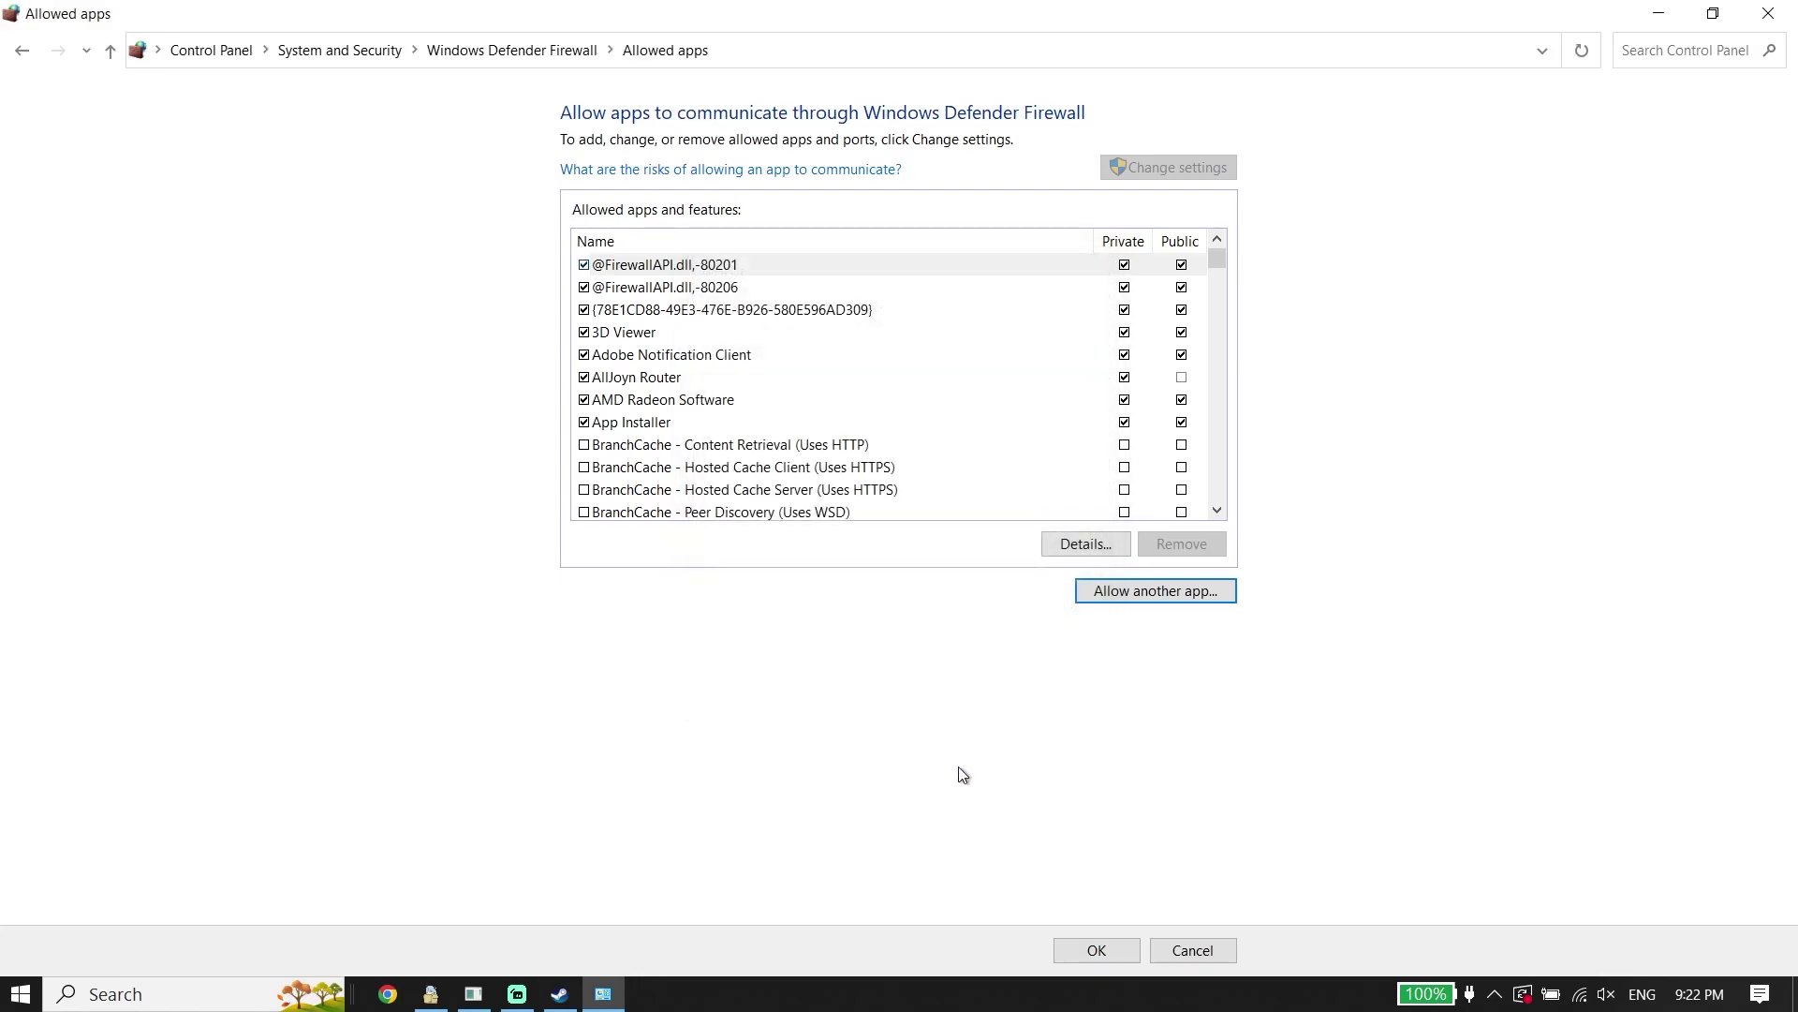
{"action": "left_click", "coordinate": [494, 53]}
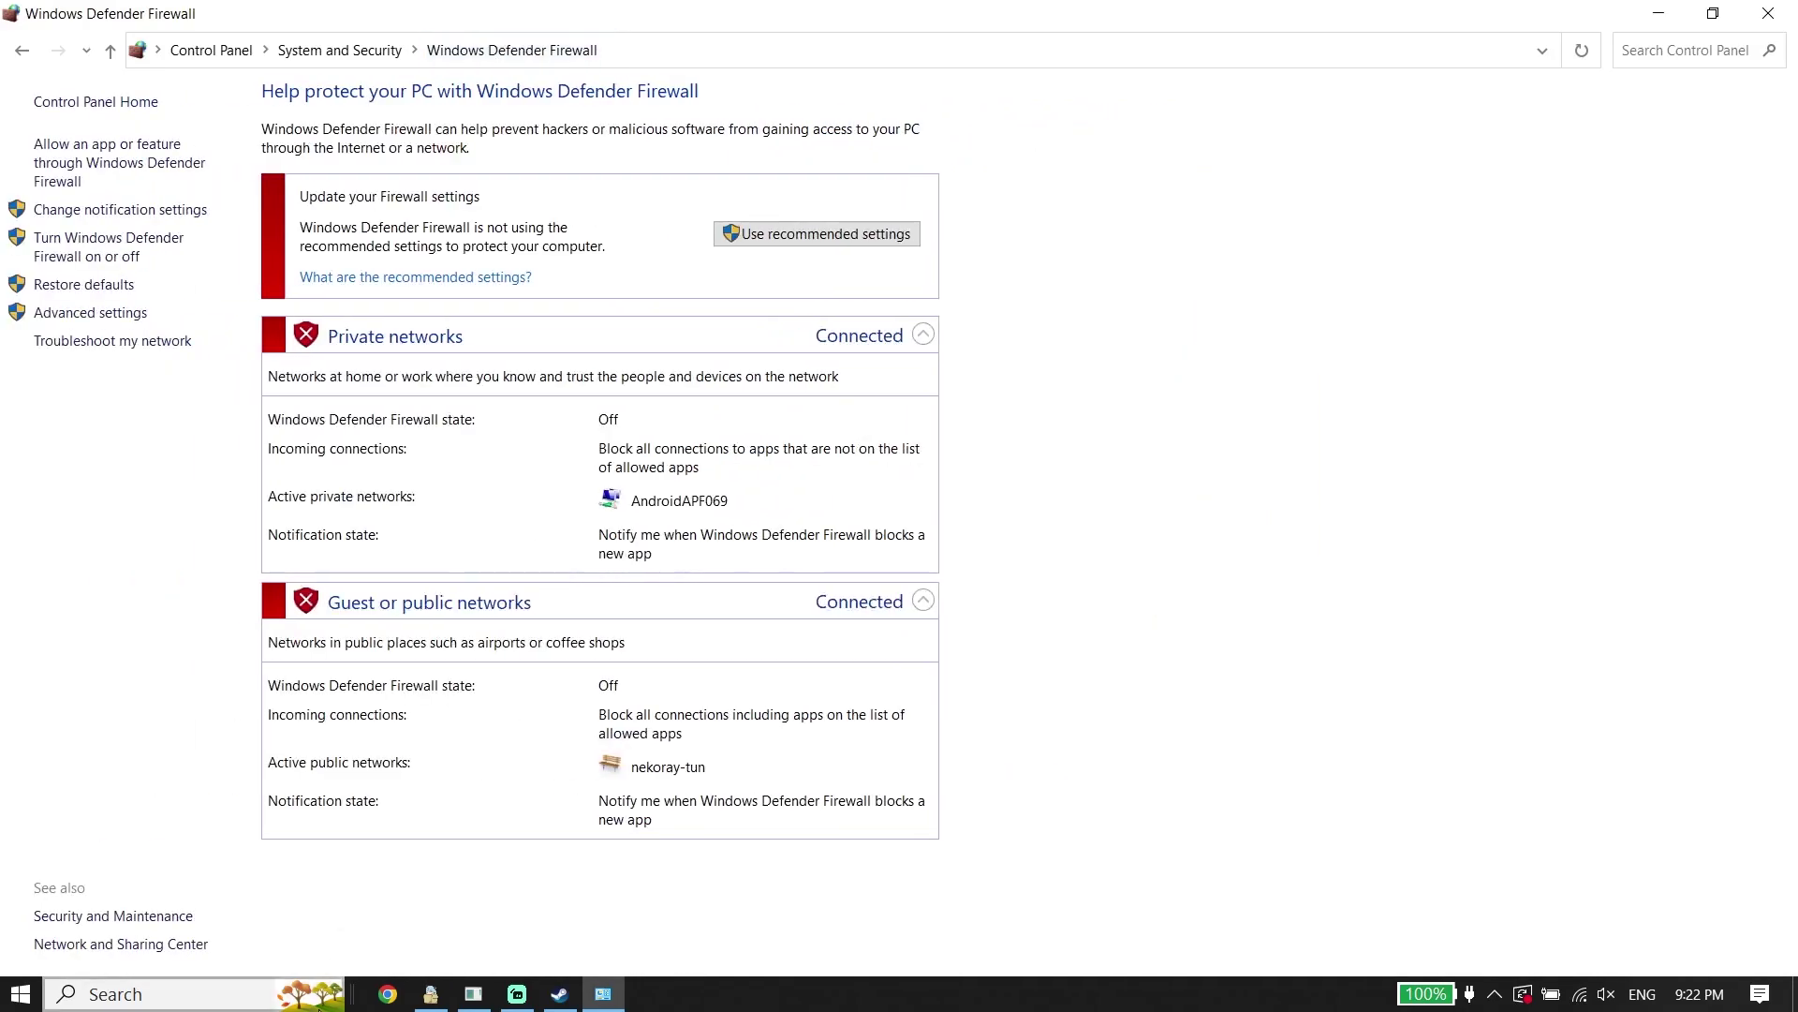
- Turn off Windows Defender Firewall for both private and public networks and confirm with OK
{"action": "left_click", "coordinate": [1372, 622]}
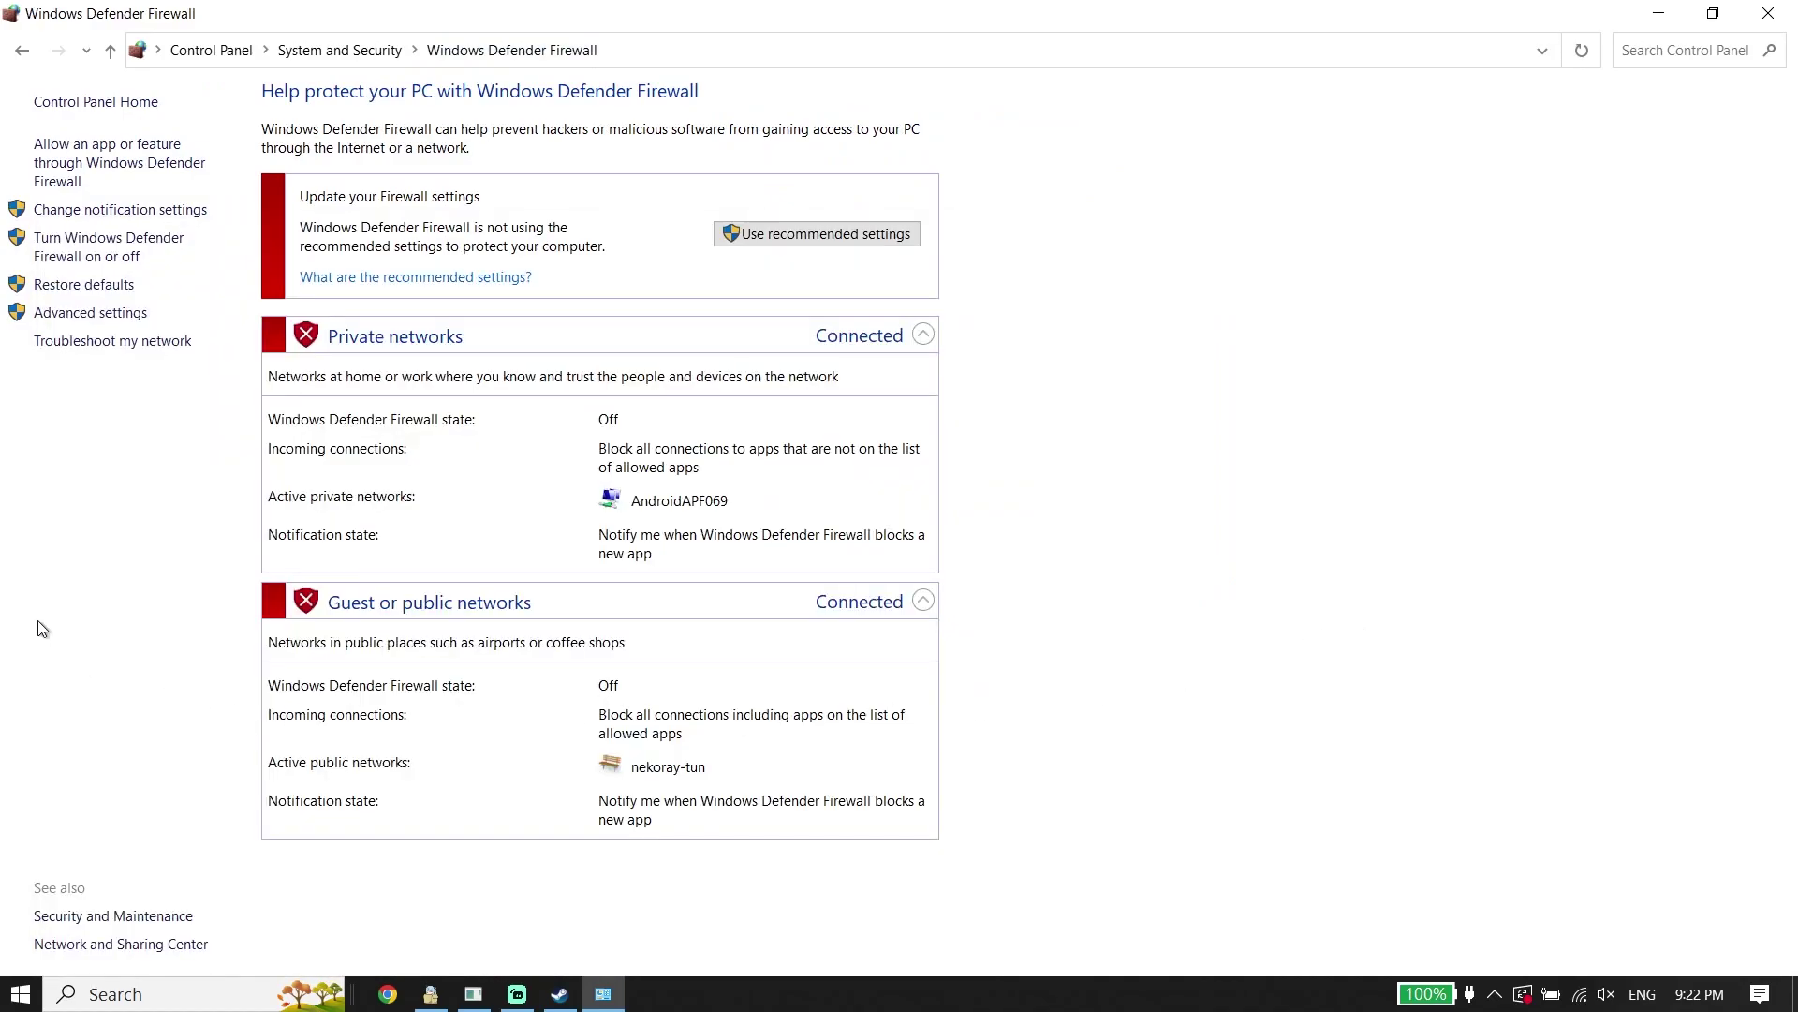
{"action": "left_click", "coordinate": [86, 257]}
{"action": "left_click", "coordinate": [631, 195]}
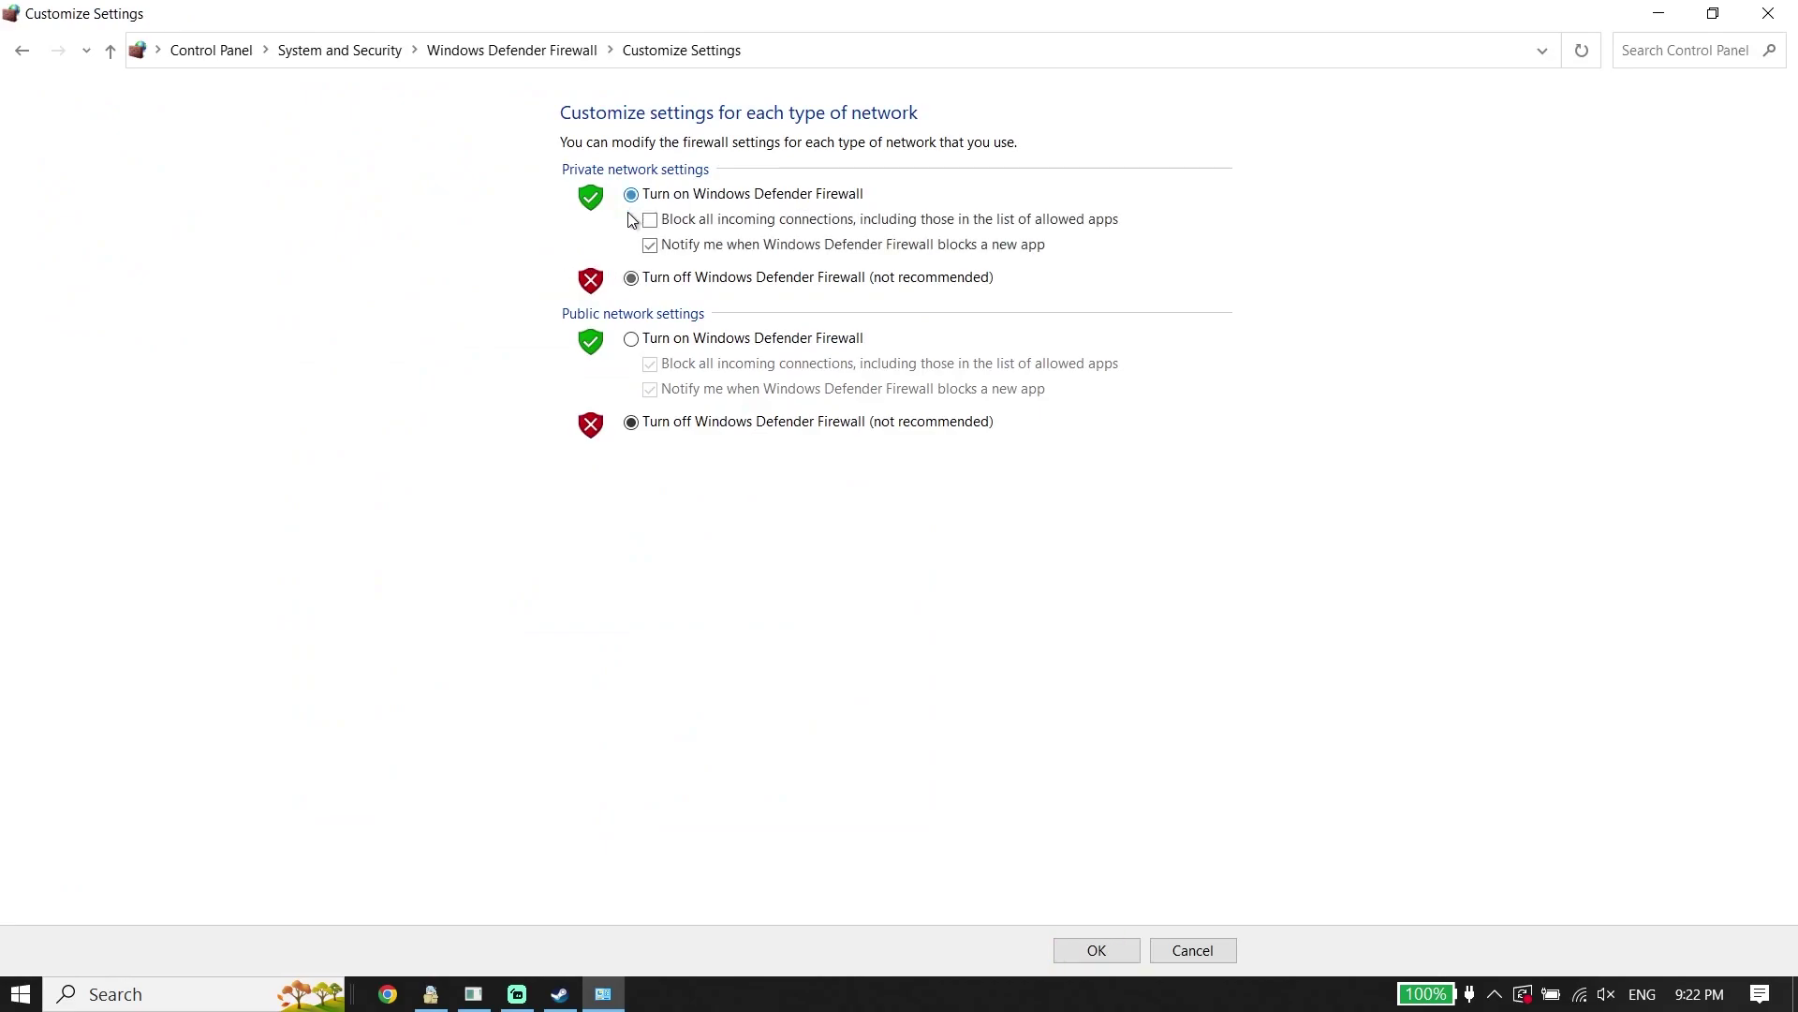
{"action": "left_click", "coordinate": [639, 281]}
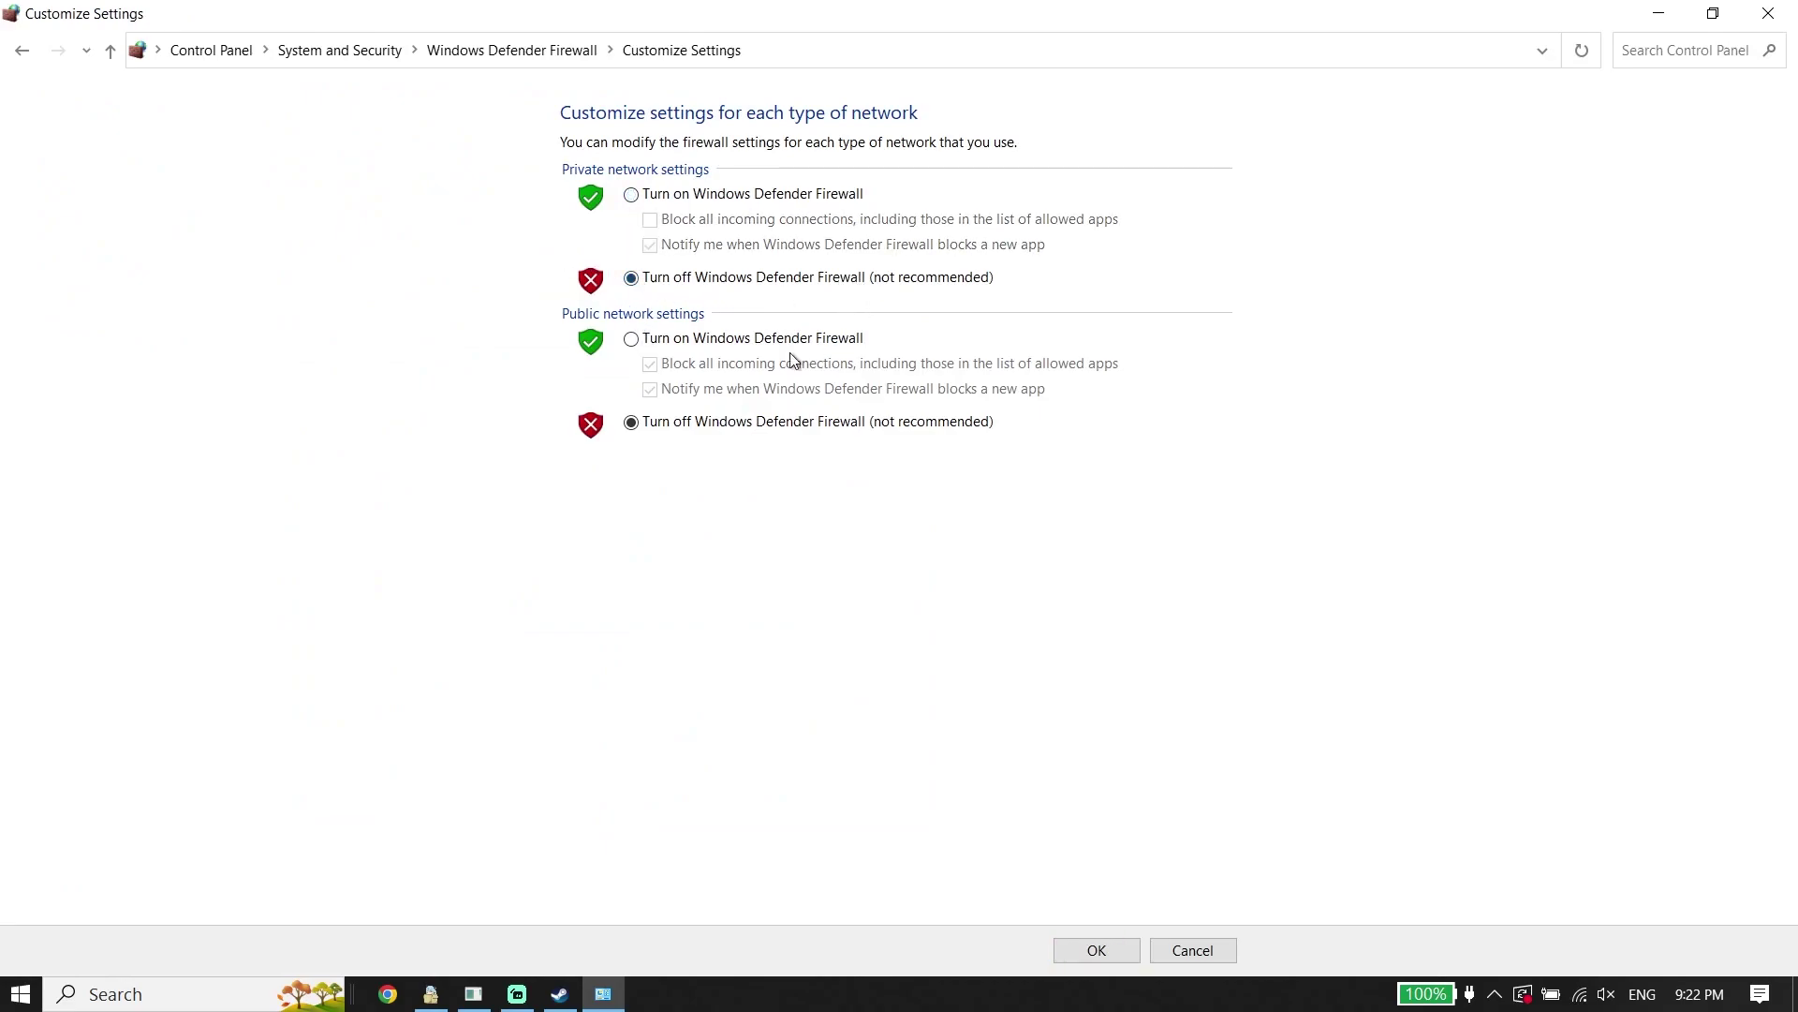
{"action": "left_click", "coordinate": [631, 422]}
{"action": "left_click", "coordinate": [1121, 959]}
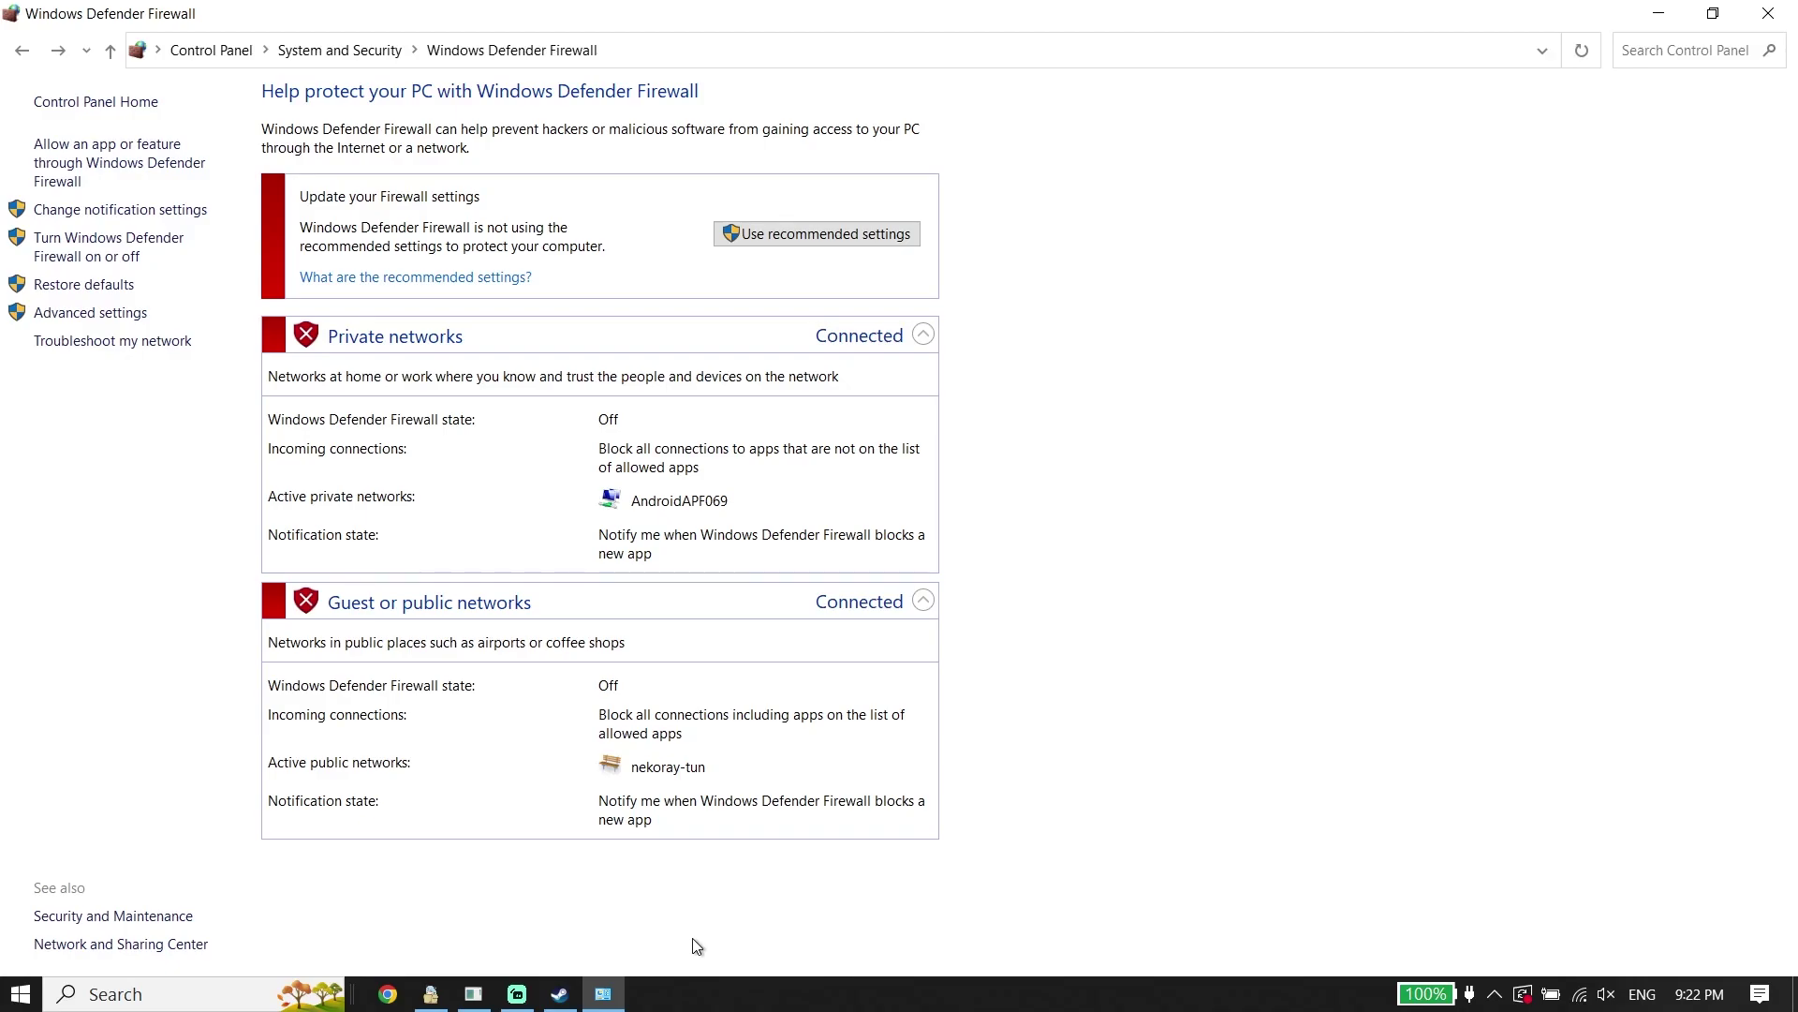
- Close the firewall window and choose Adjust for best performance in This PC's Performance Options
{"action": "left_click", "coordinate": [1768, 14]}
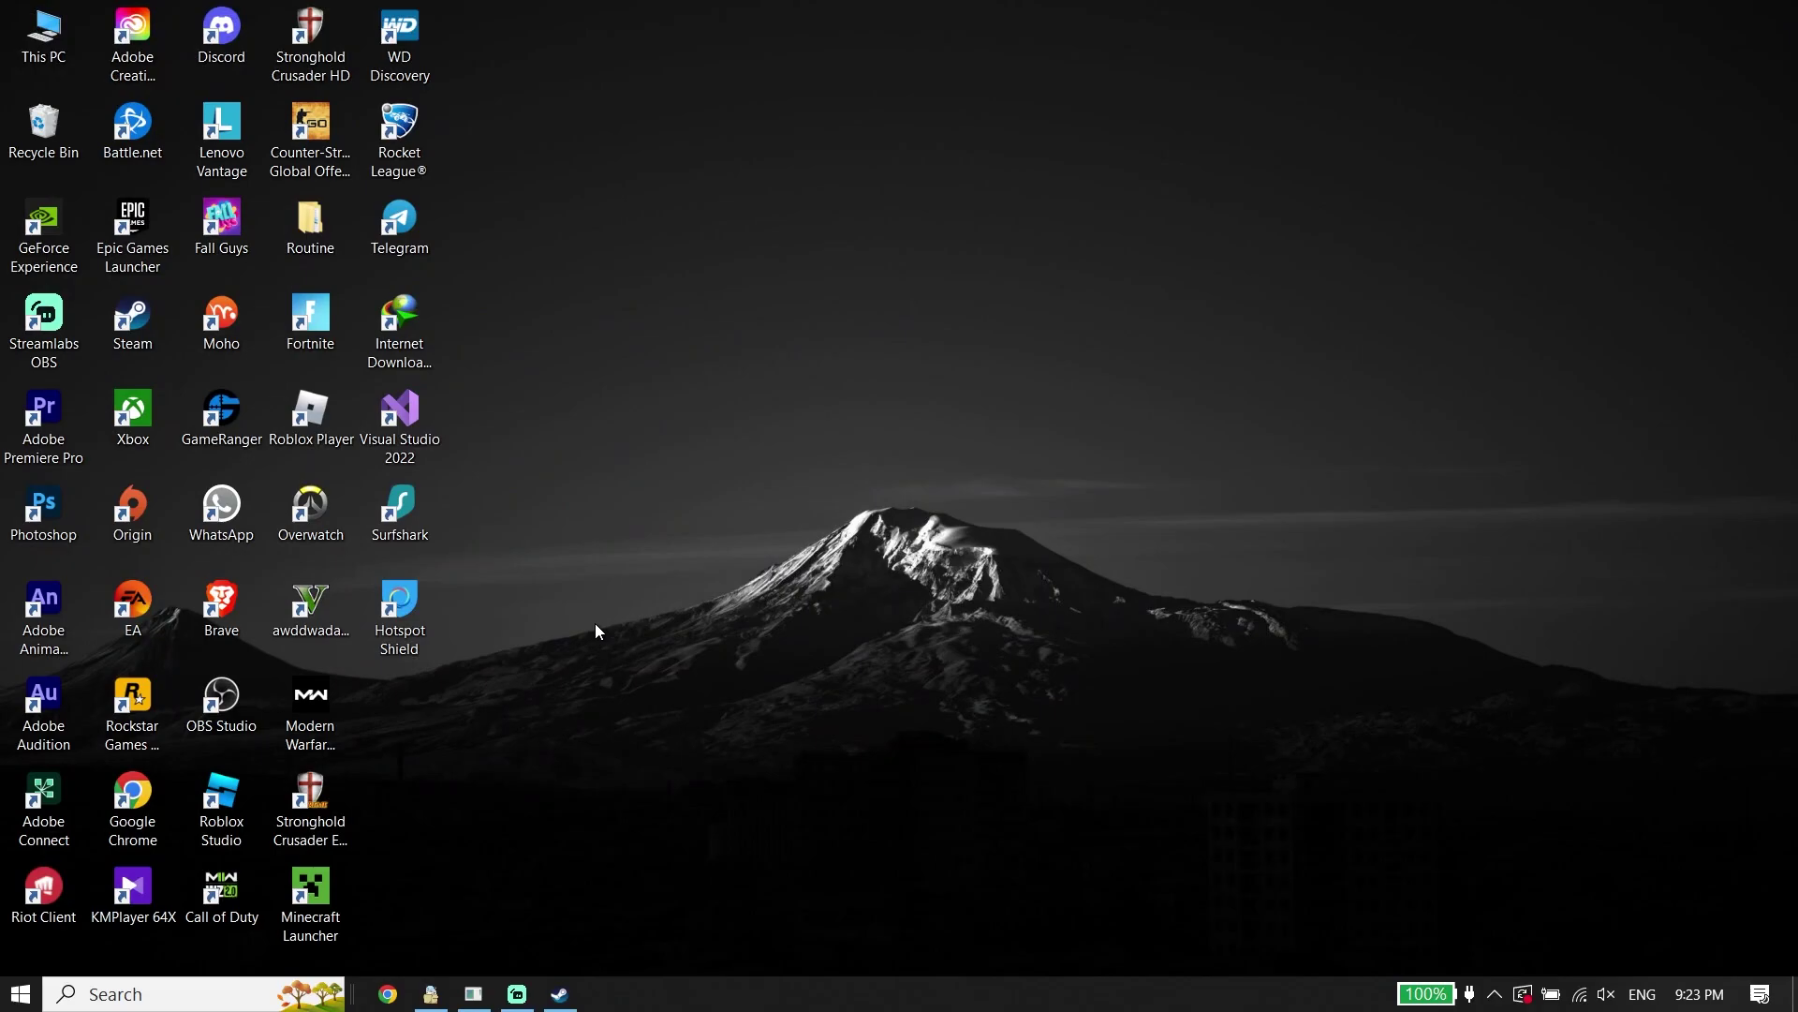
{"action": "right_click", "coordinate": [46, 38]}
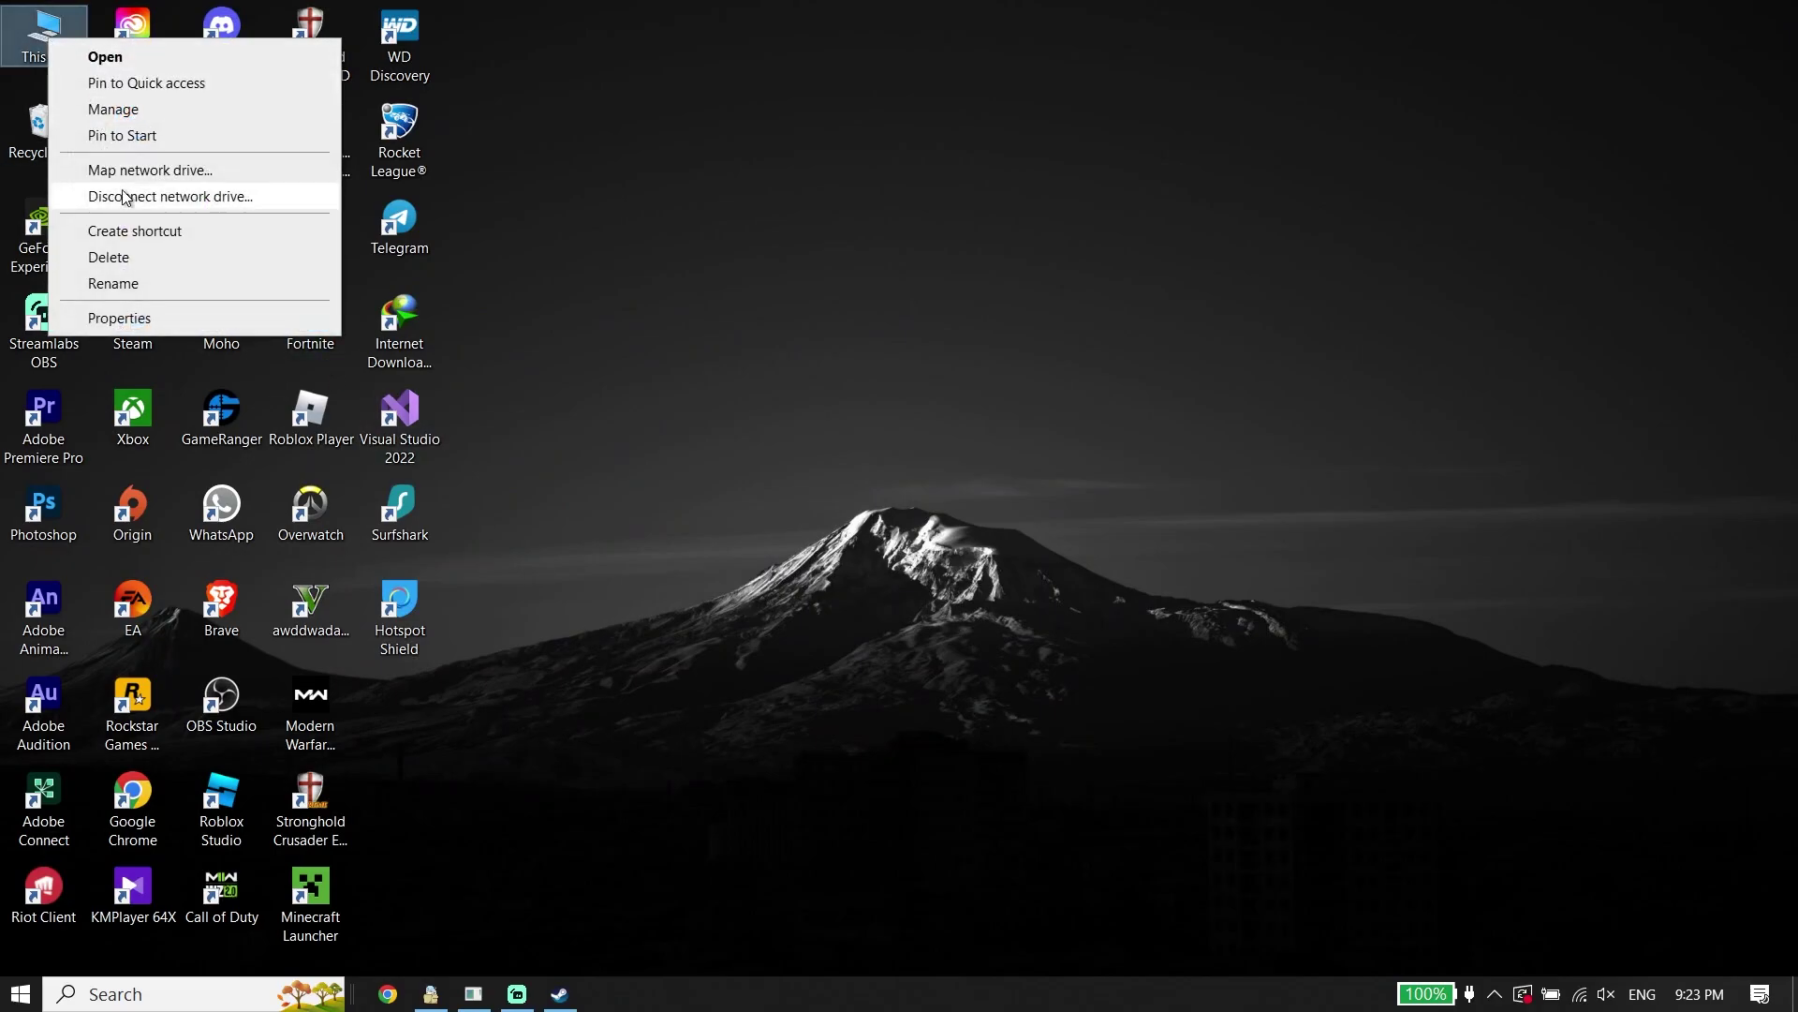
{"action": "left_click", "coordinate": [119, 318]}
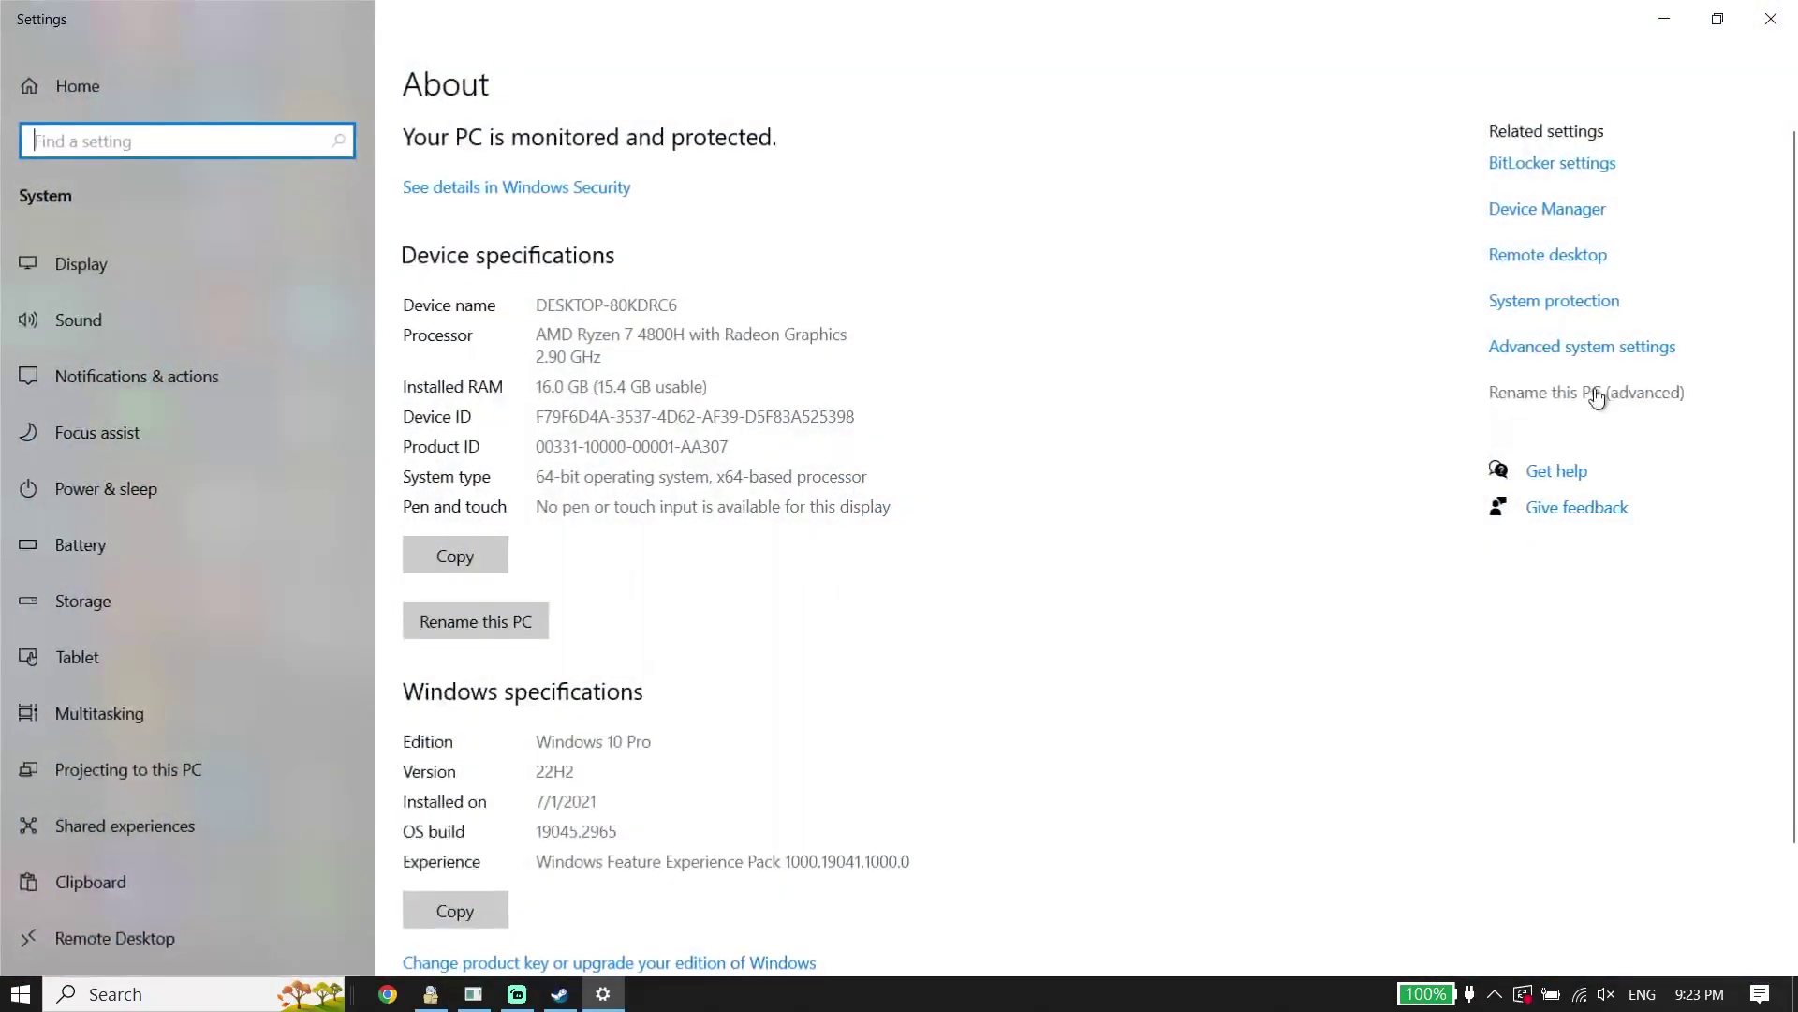
{"action": "left_click", "coordinate": [1558, 348]}
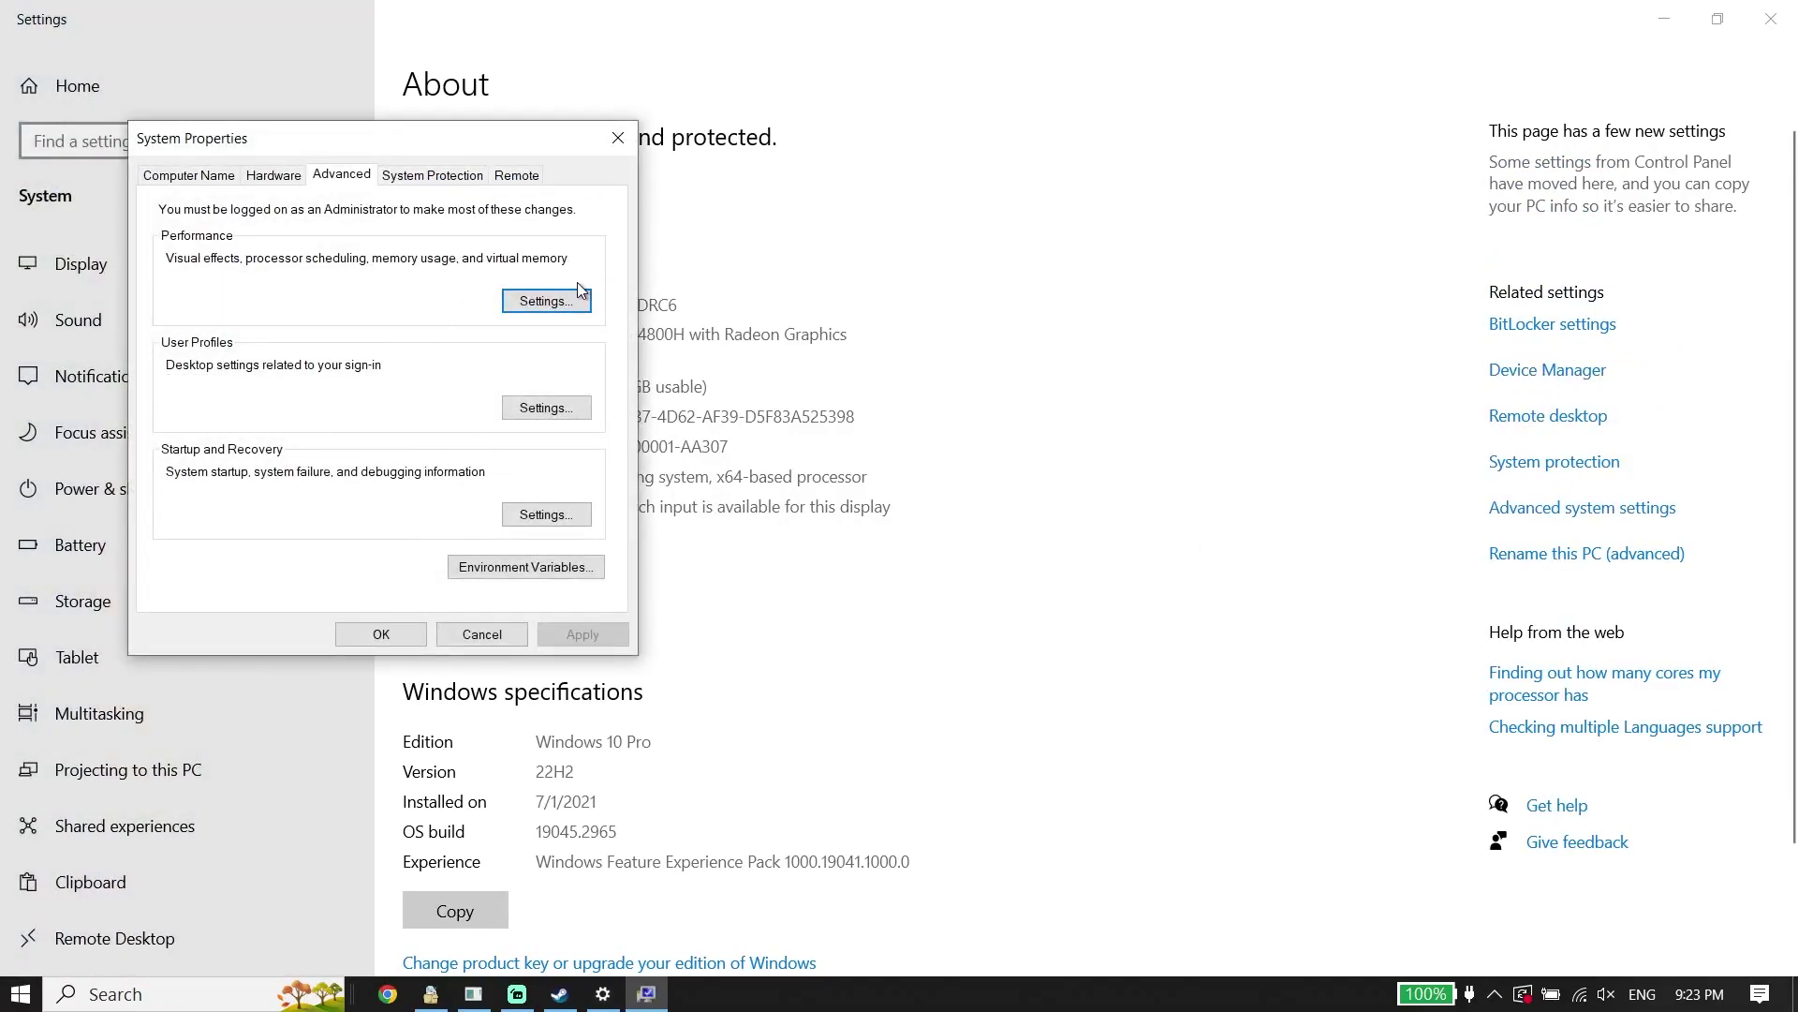
{"action": "left_click", "coordinate": [546, 299]}
{"action": "left_click", "coordinate": [270, 414]}
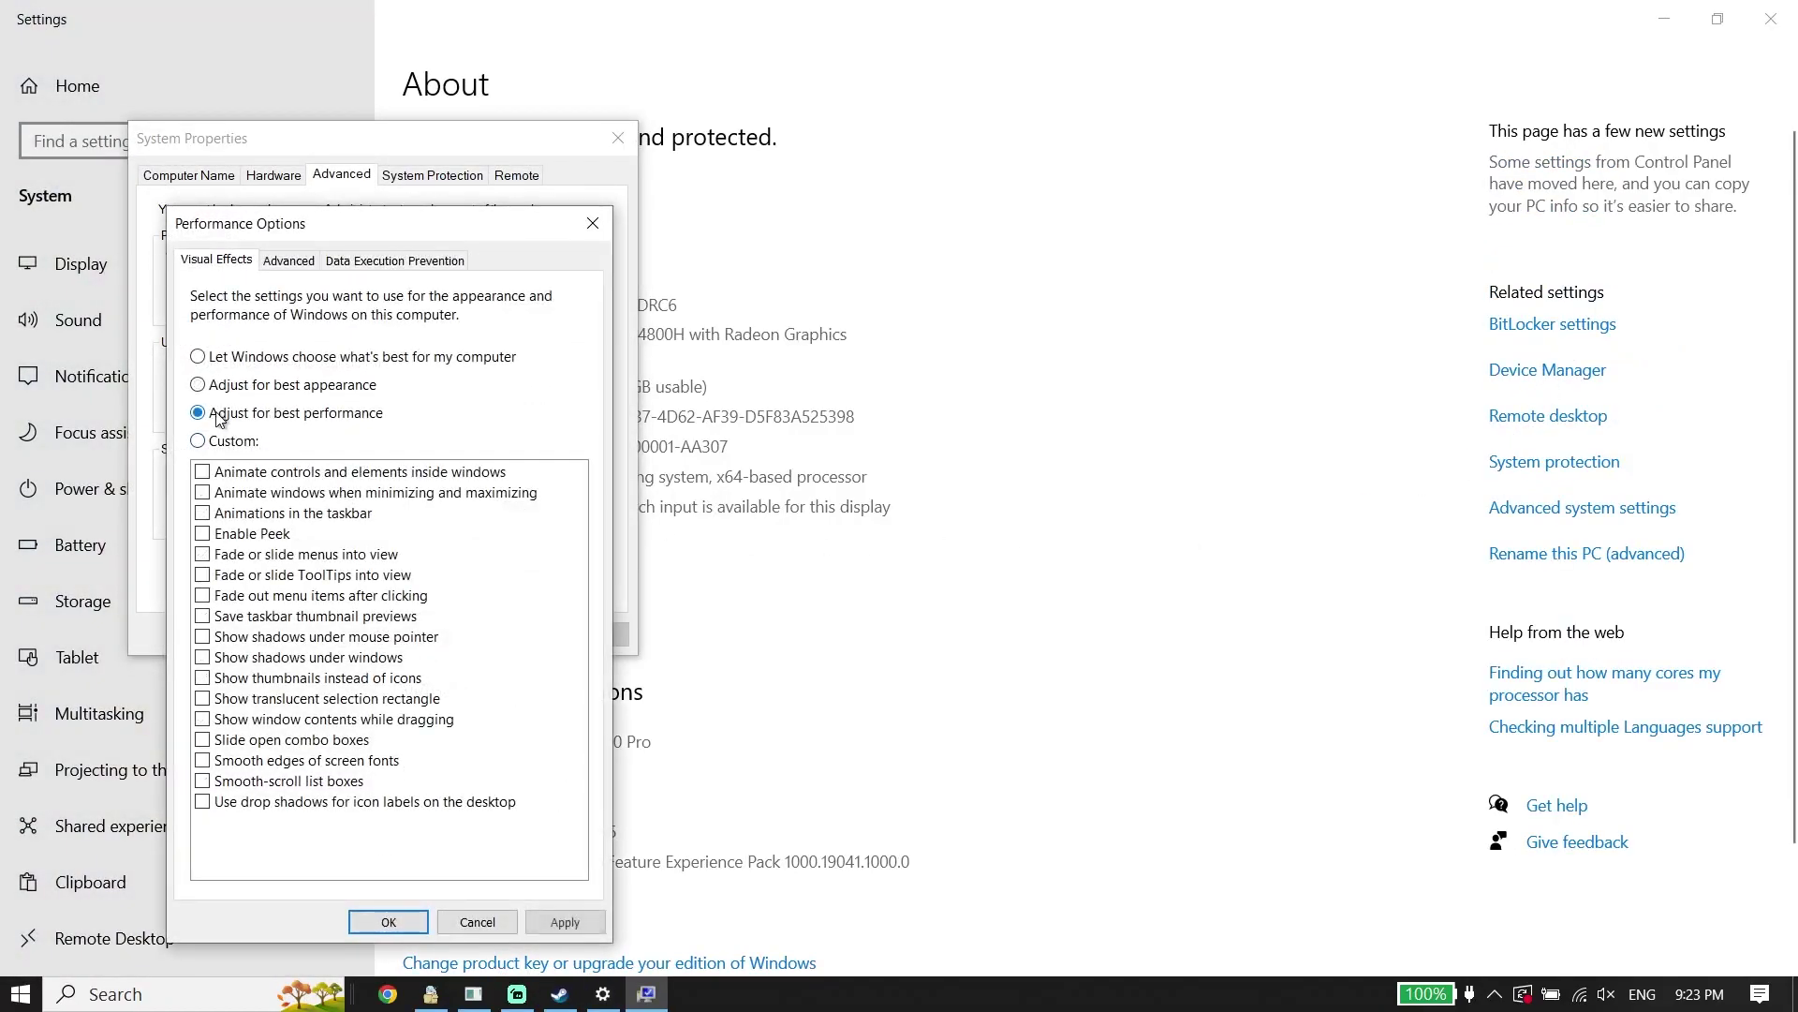